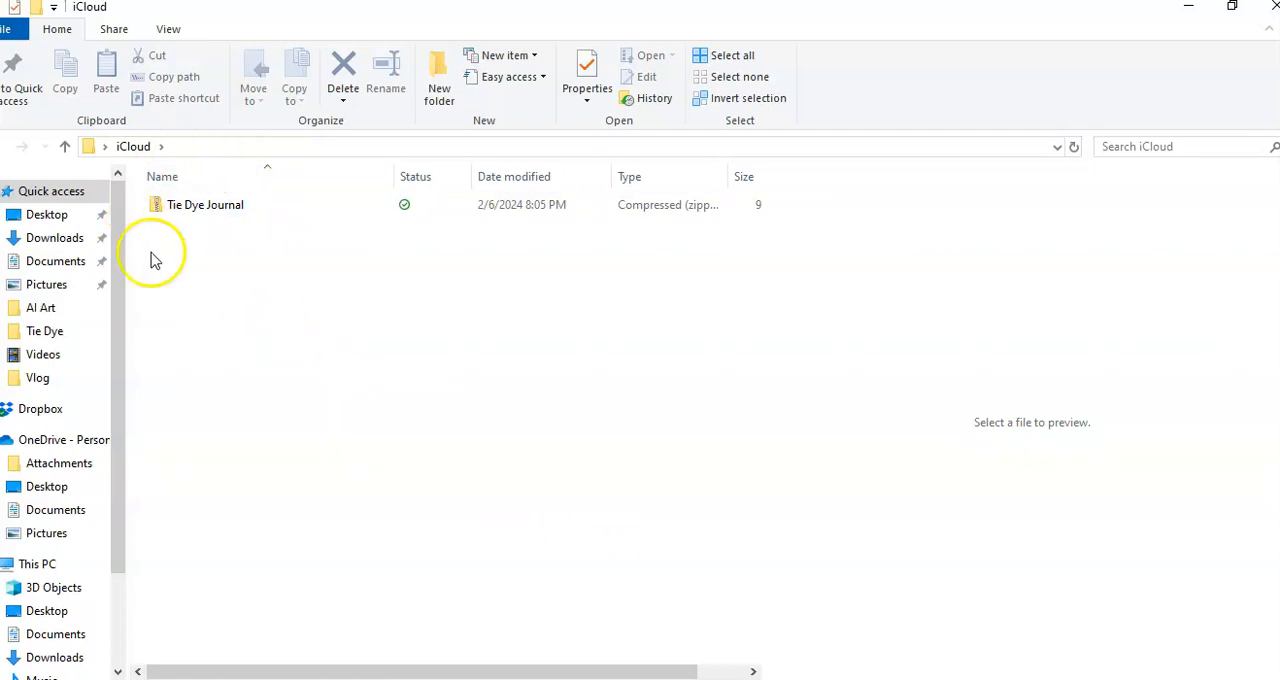
Step: Open the Tie Dye Journal archive and its inner folder, and review the TD Boxes and Tie Dye LeJanaroDesigns files
click(210, 212)
double_click(210, 212)
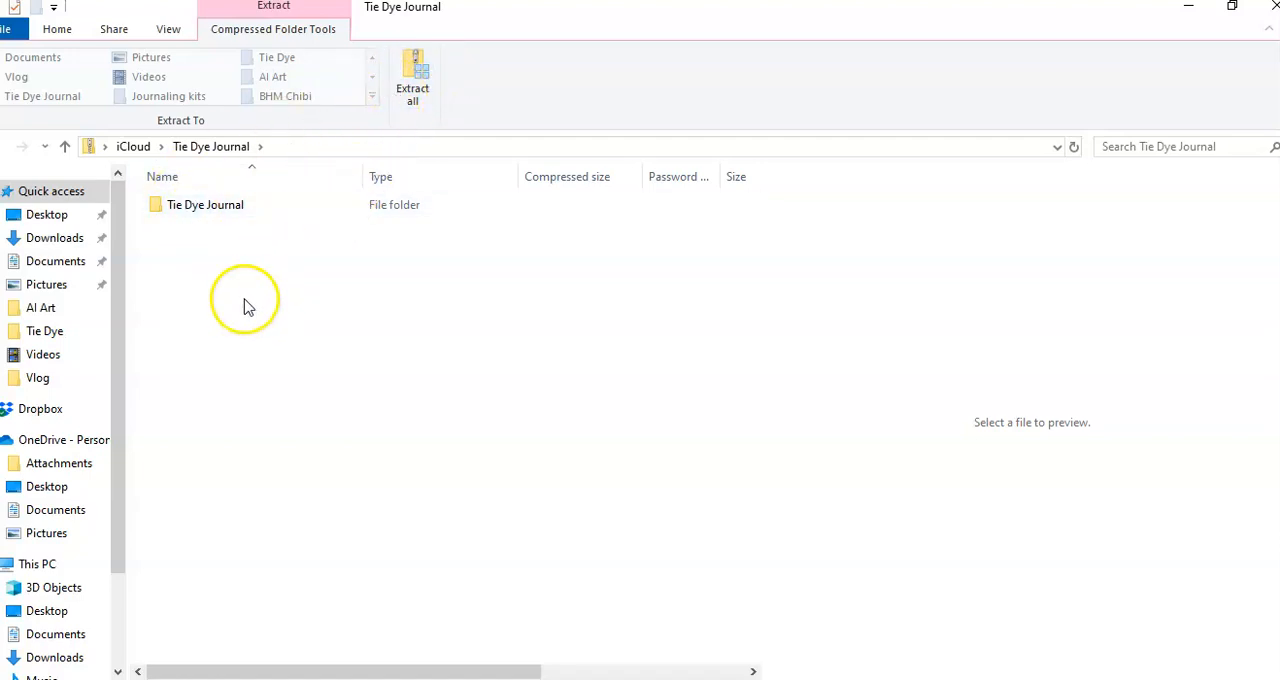
click(184, 209)
double_click(184, 210)
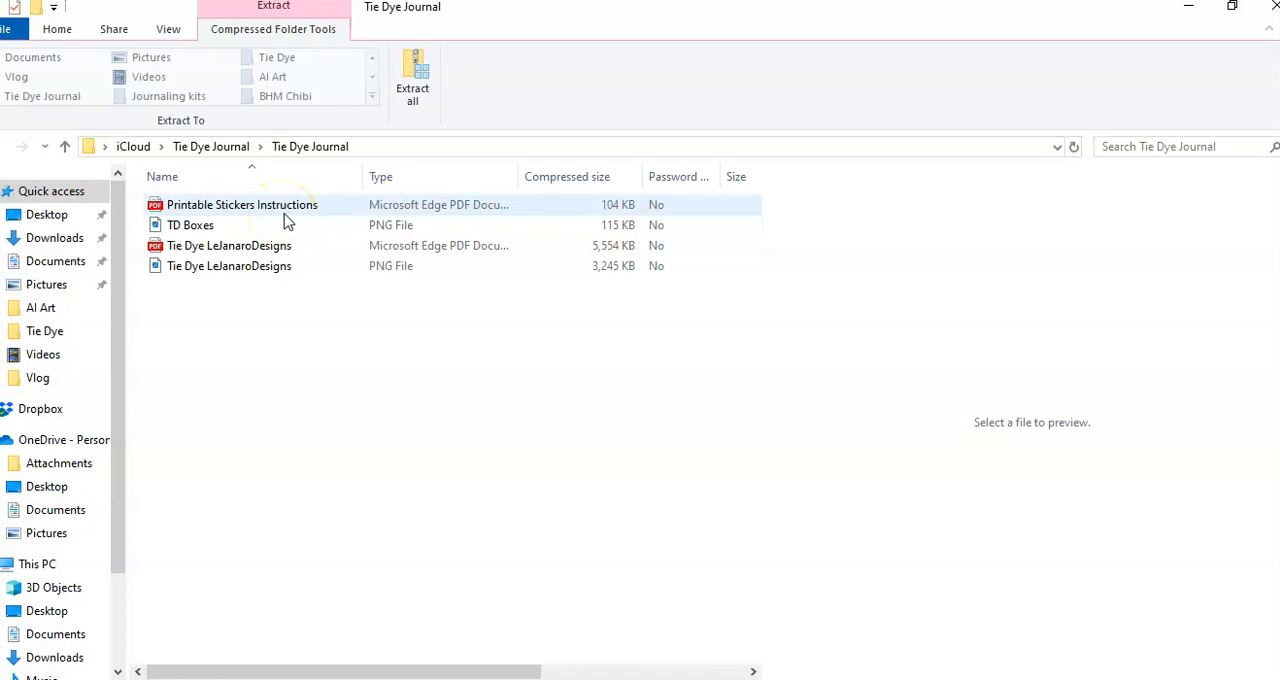
click(188, 229)
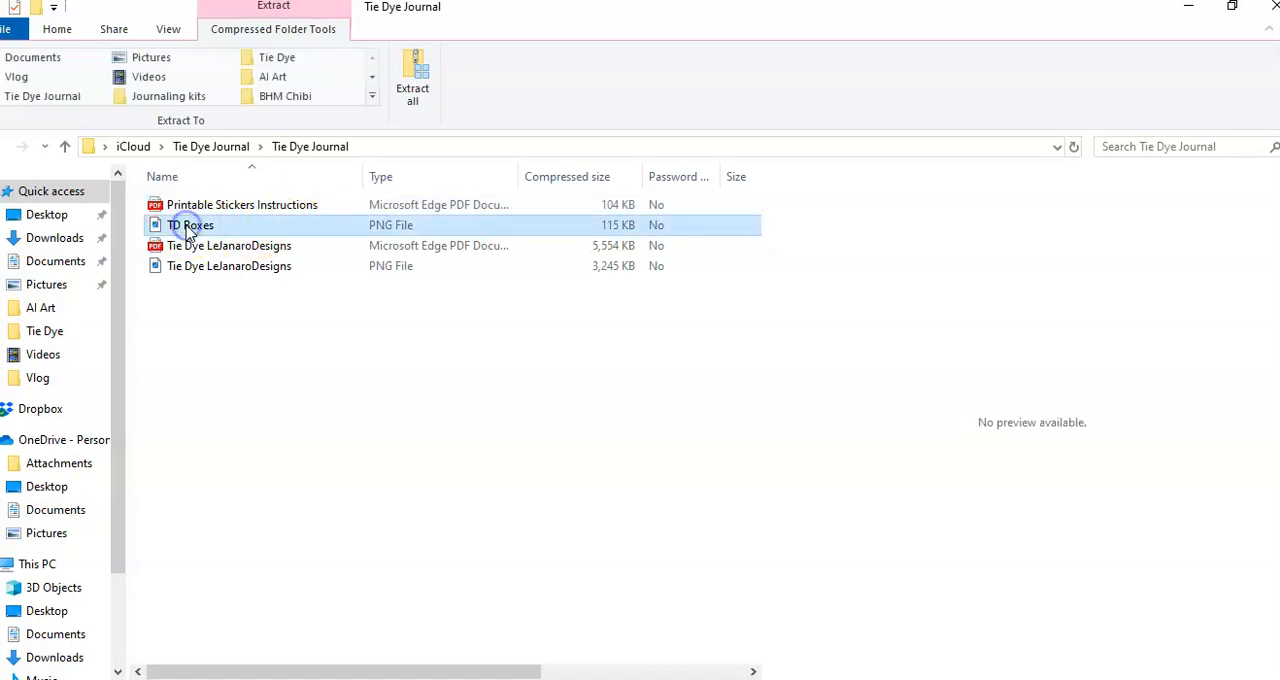
ctrl+click(188, 246)
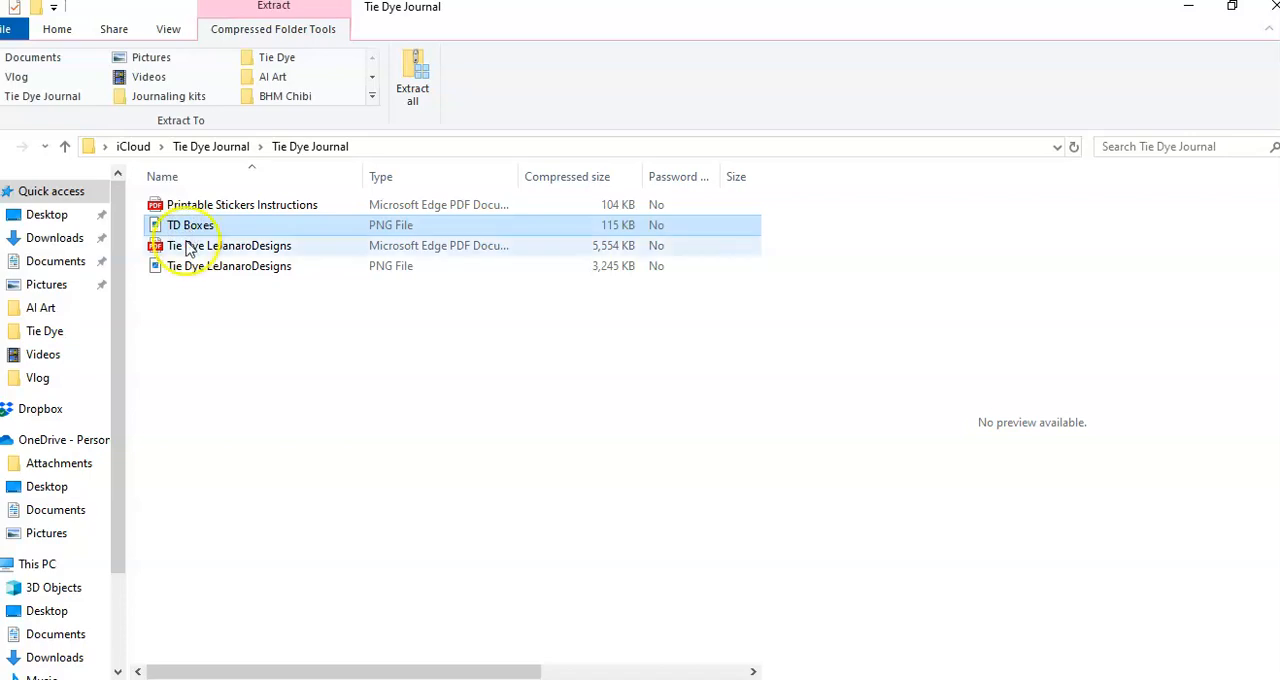
click(188, 250)
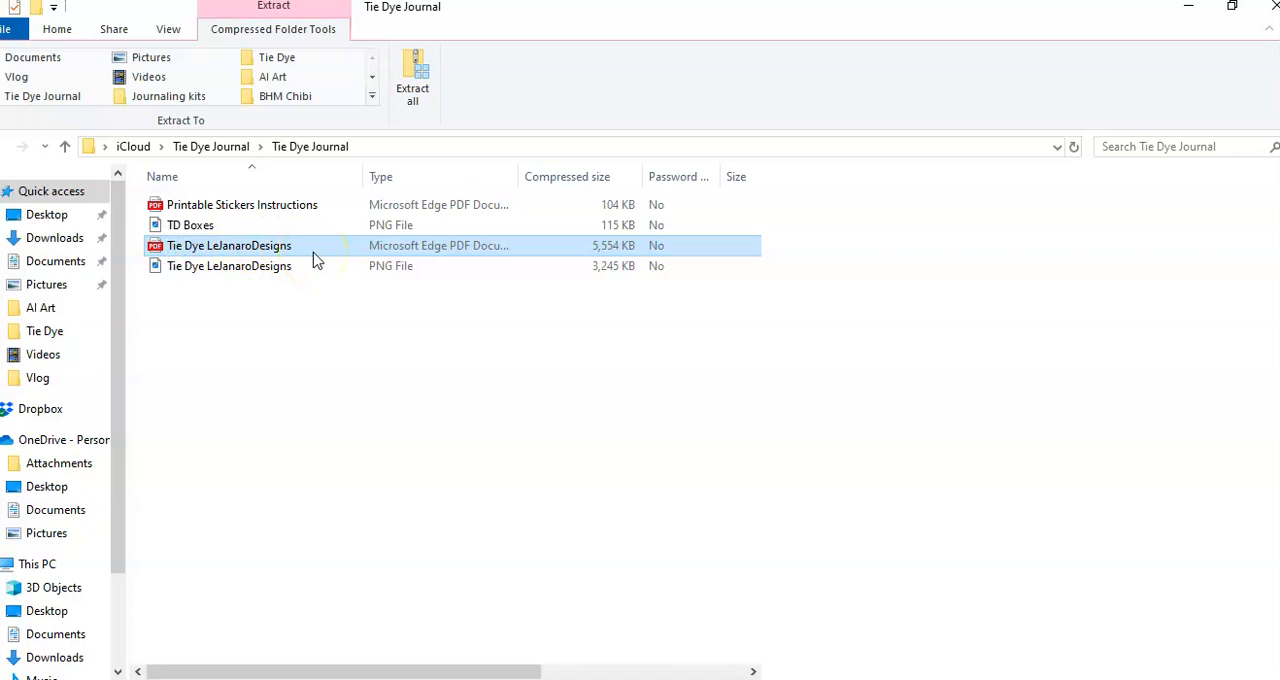
click(218, 270)
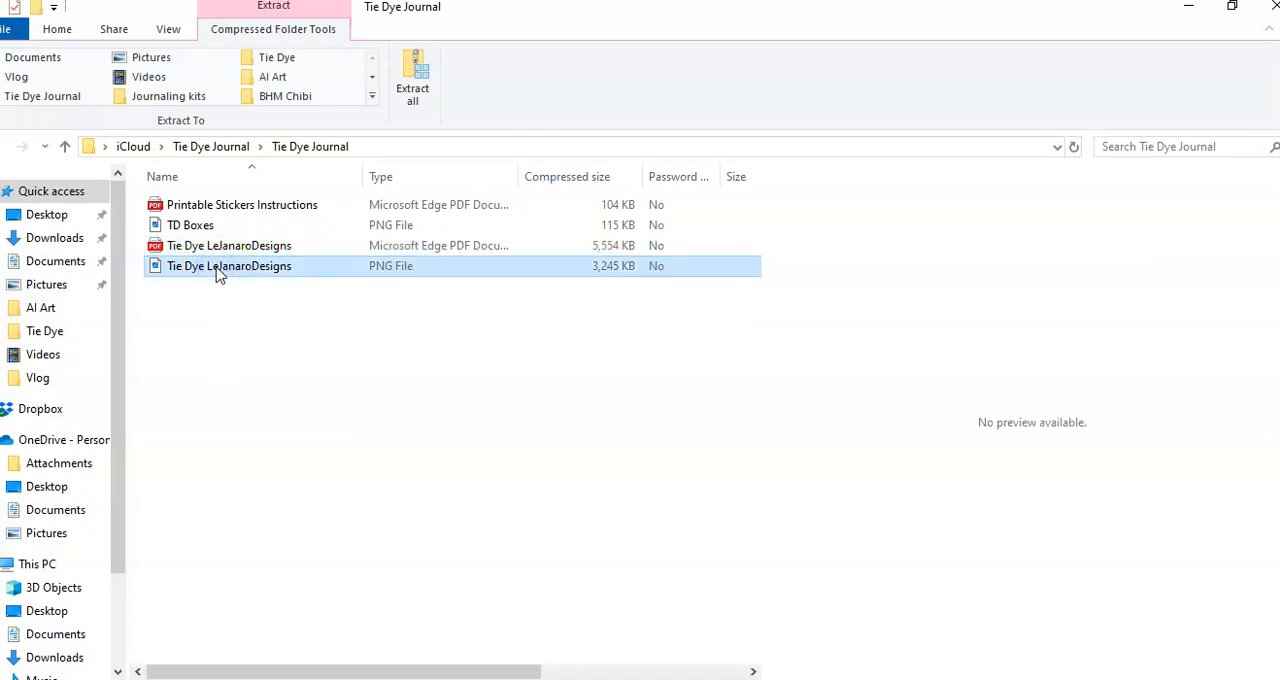
click(170, 274)
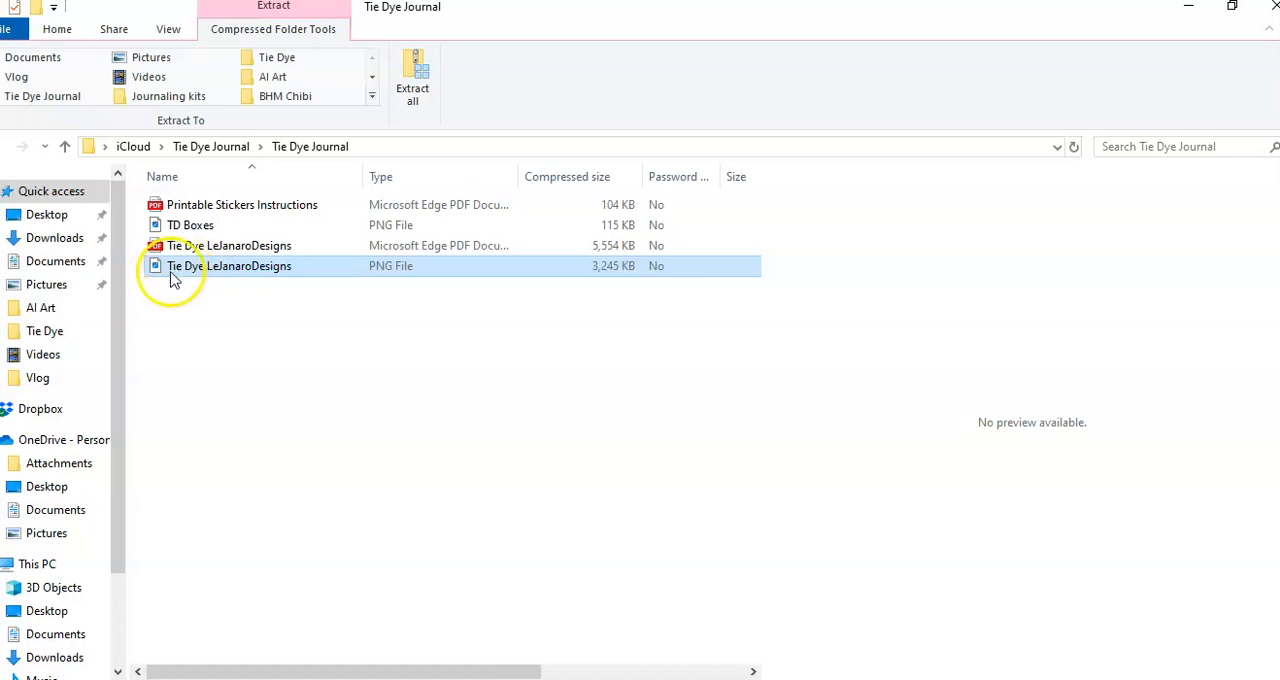
Step: Move the TD Boxes and Tie Dye LeJanaroDesigns PNG files out of the archive onto the desktop
click(172, 228)
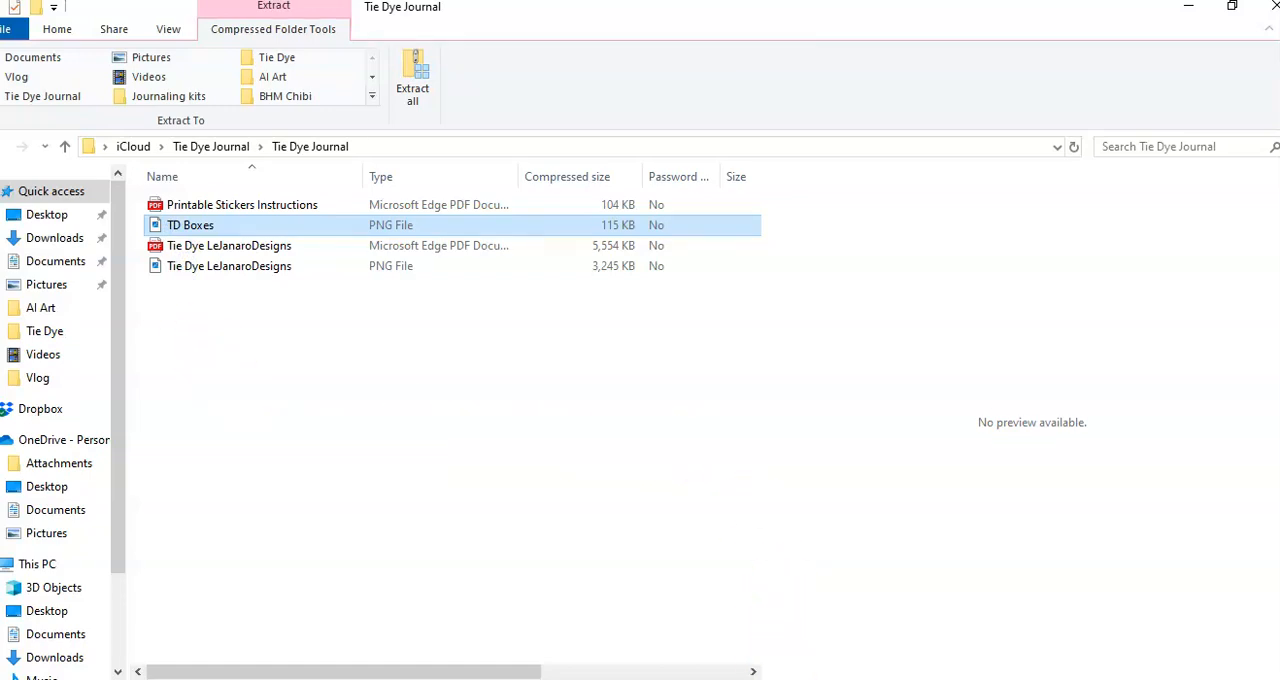
ctrl+click(216, 250)
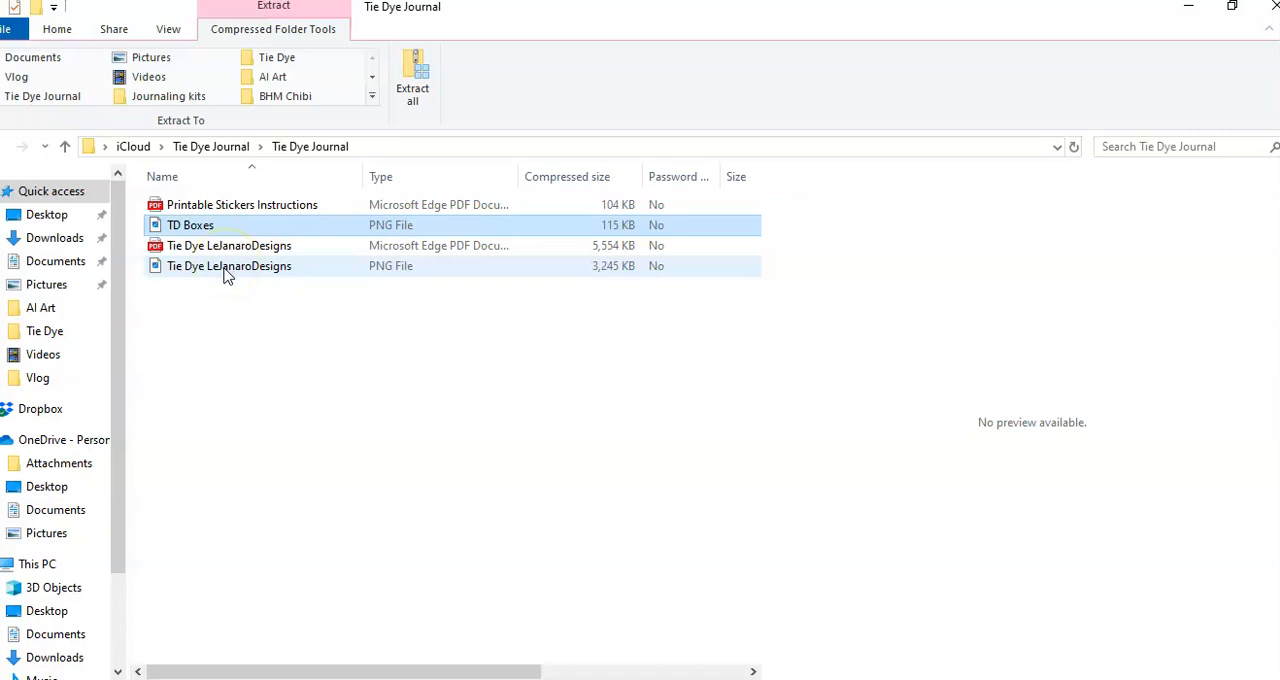
ctrl+click(225, 276)
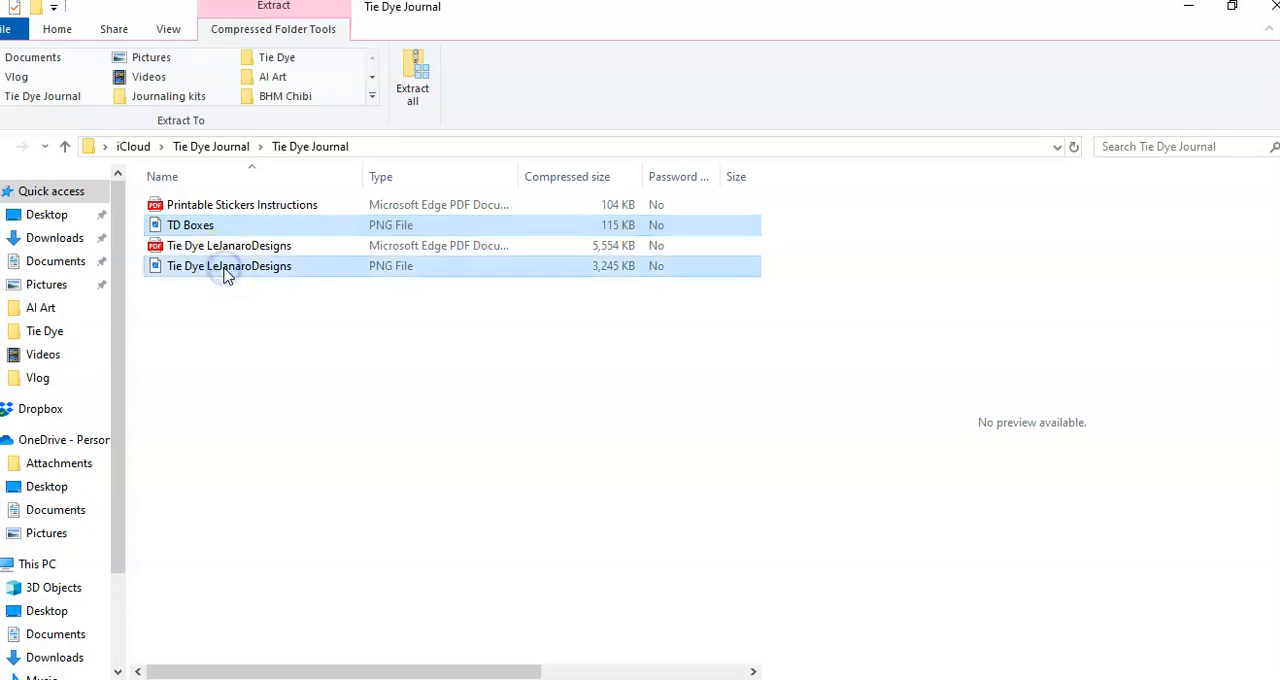
right_click(225, 276)
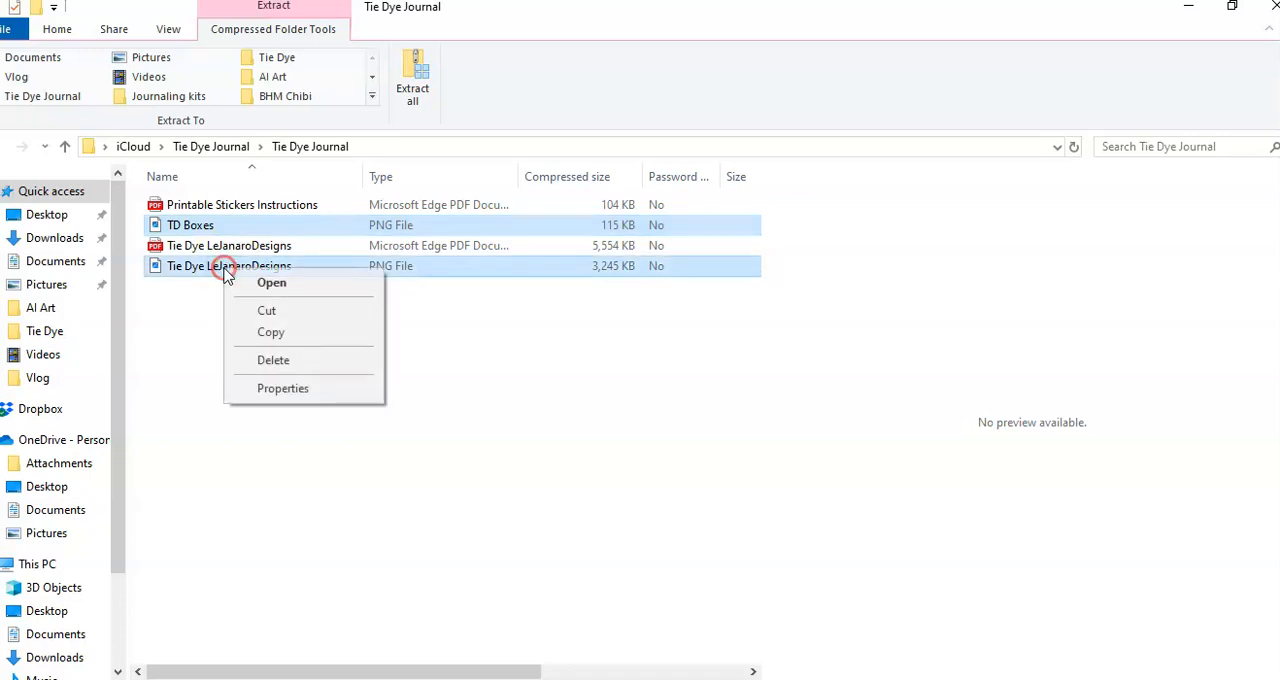
click(268, 314)
click(1192, 12)
click(1183, 16)
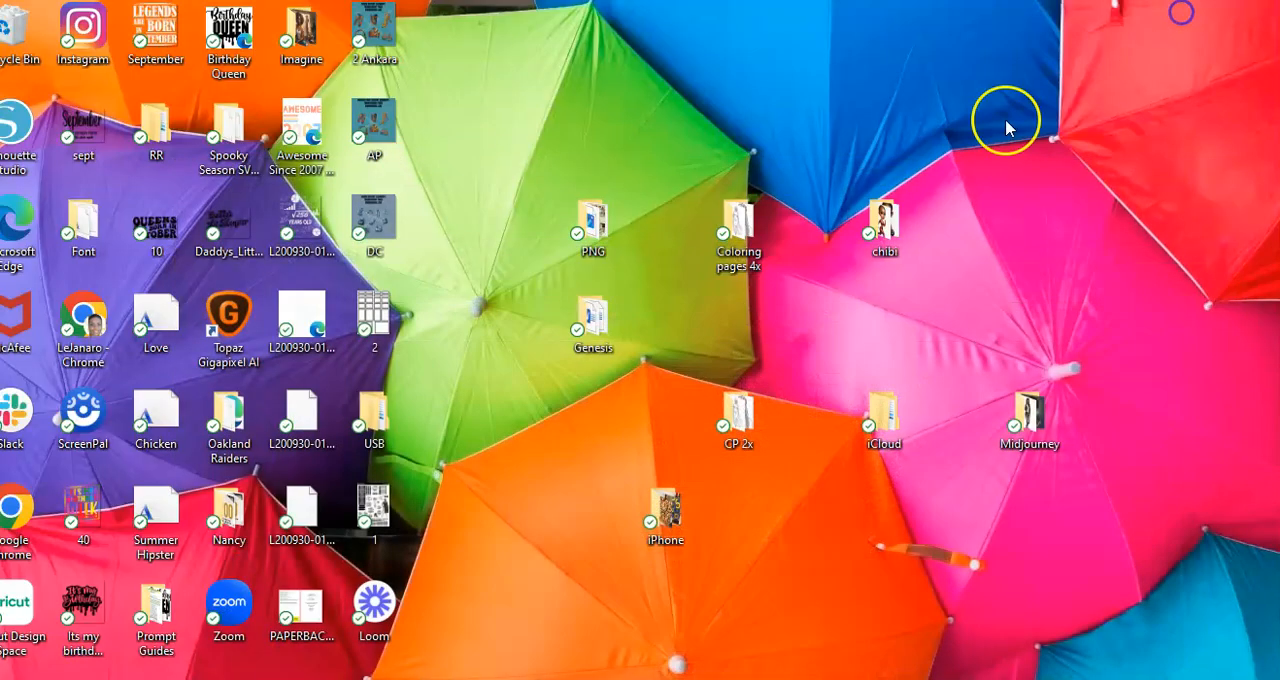
right_click(692, 88)
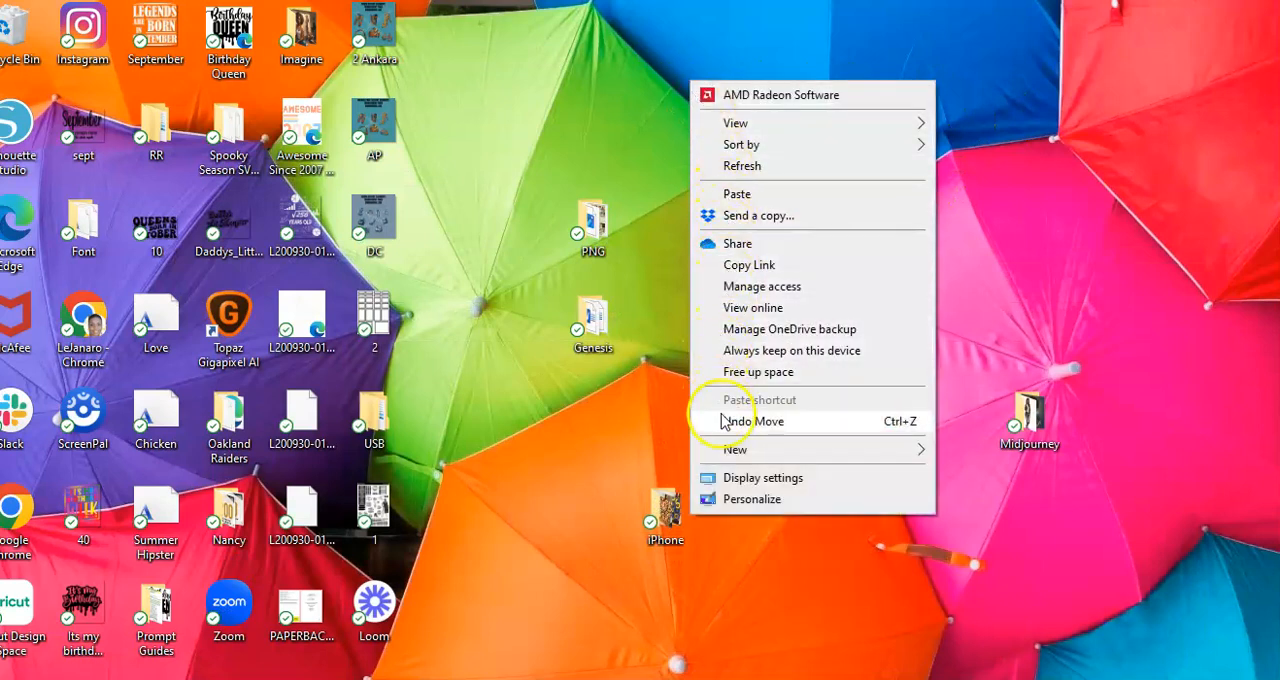
click(737, 193)
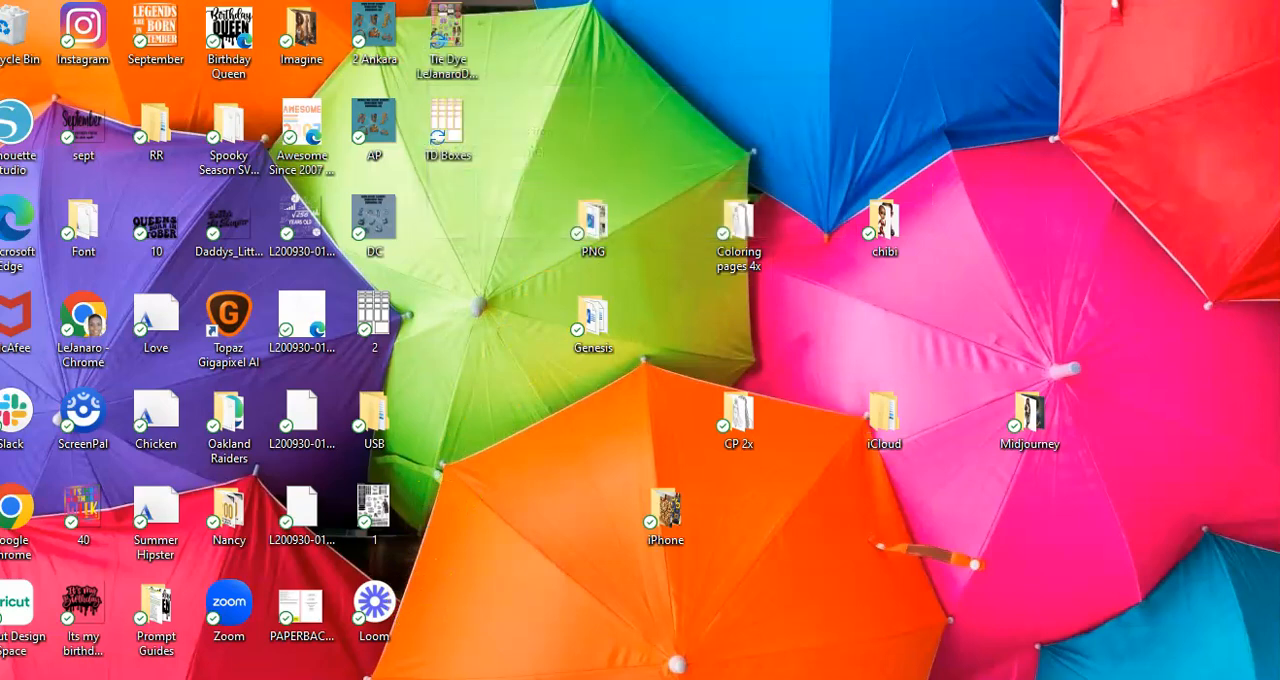
click(400, 652)
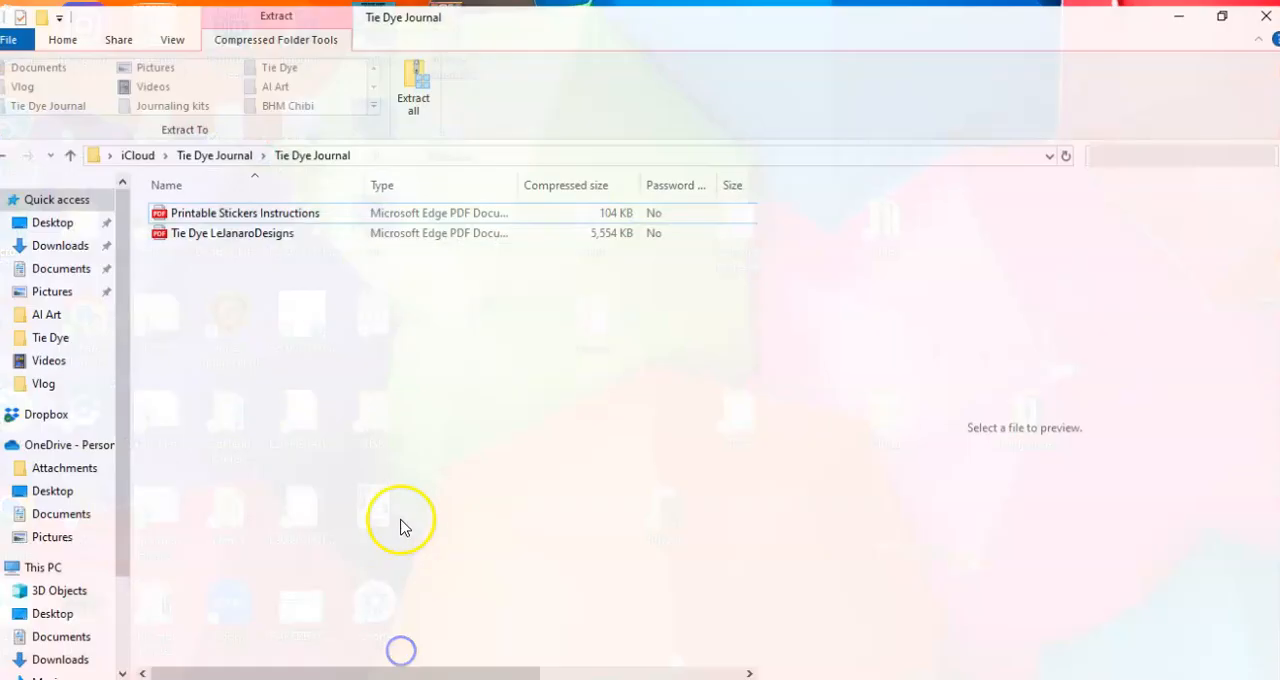
click(414, 91)
click(853, 279)
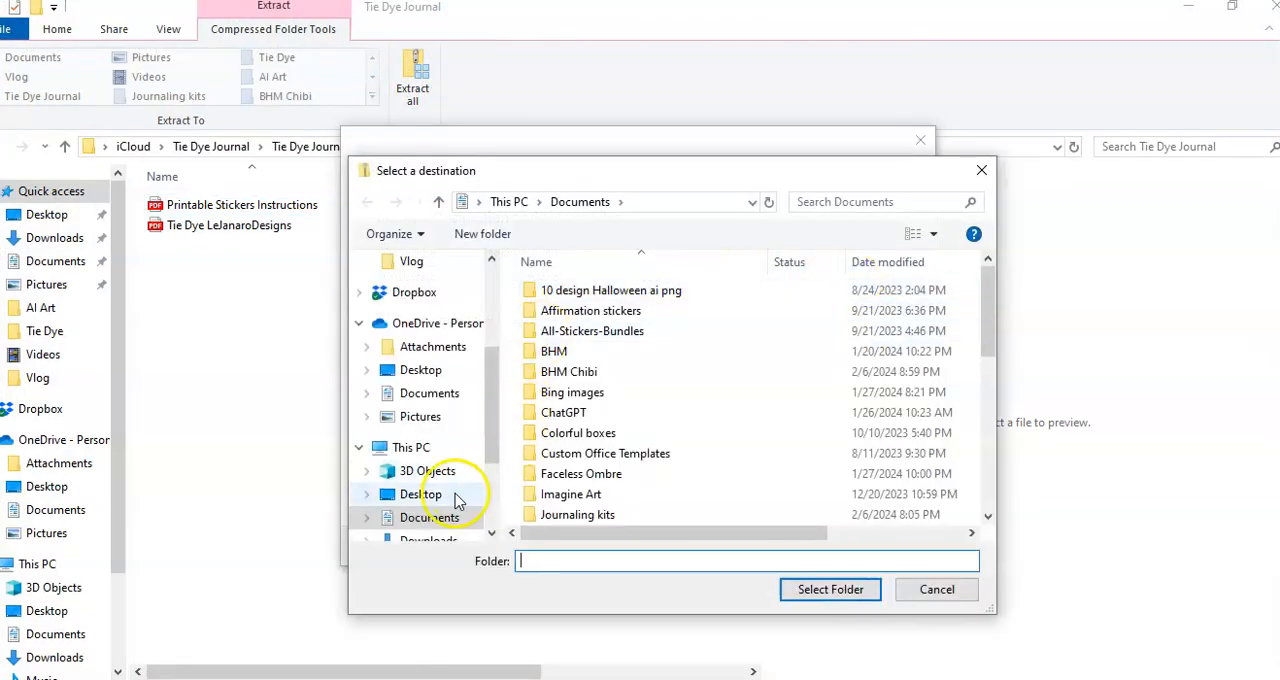
scroll(450, 495, down, 2)
click(425, 465)
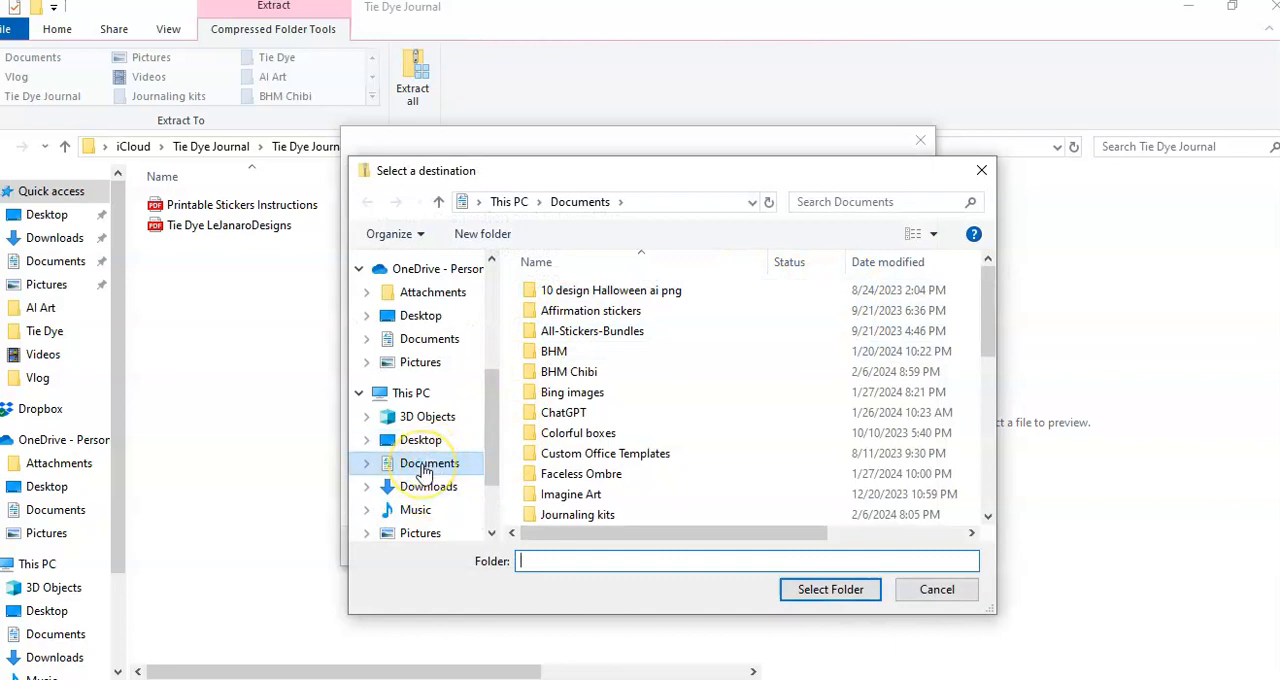
click(790, 588)
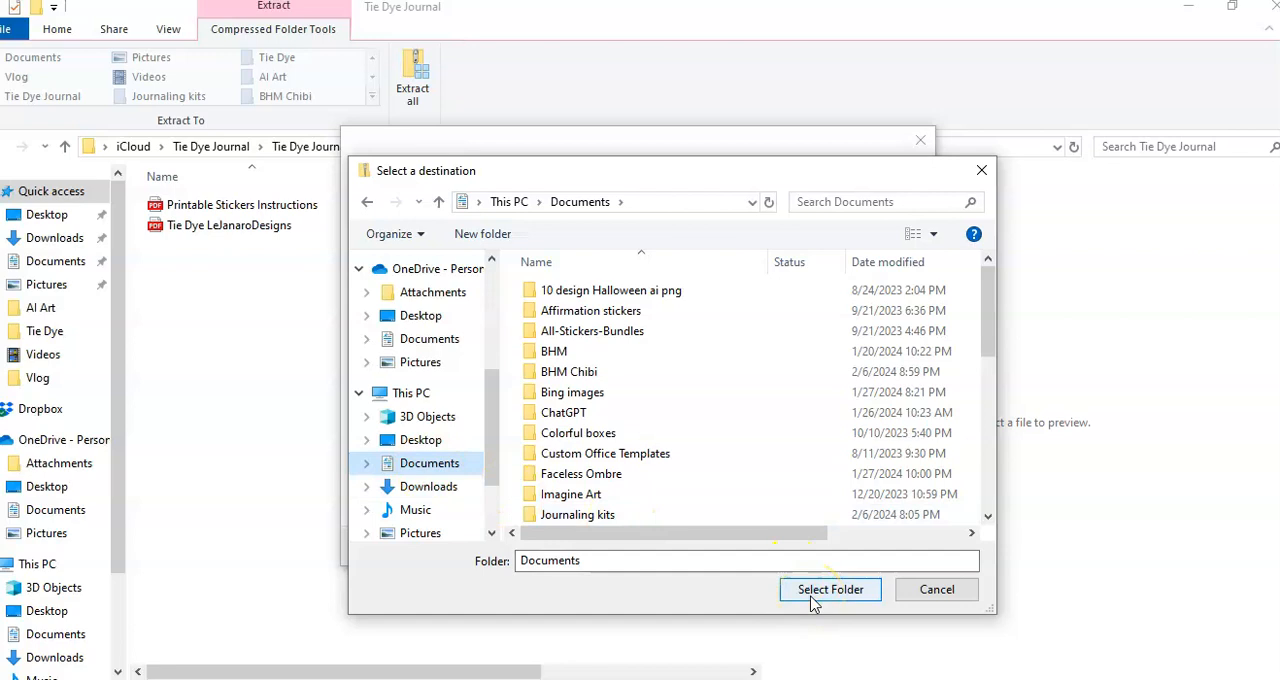
click(812, 548)
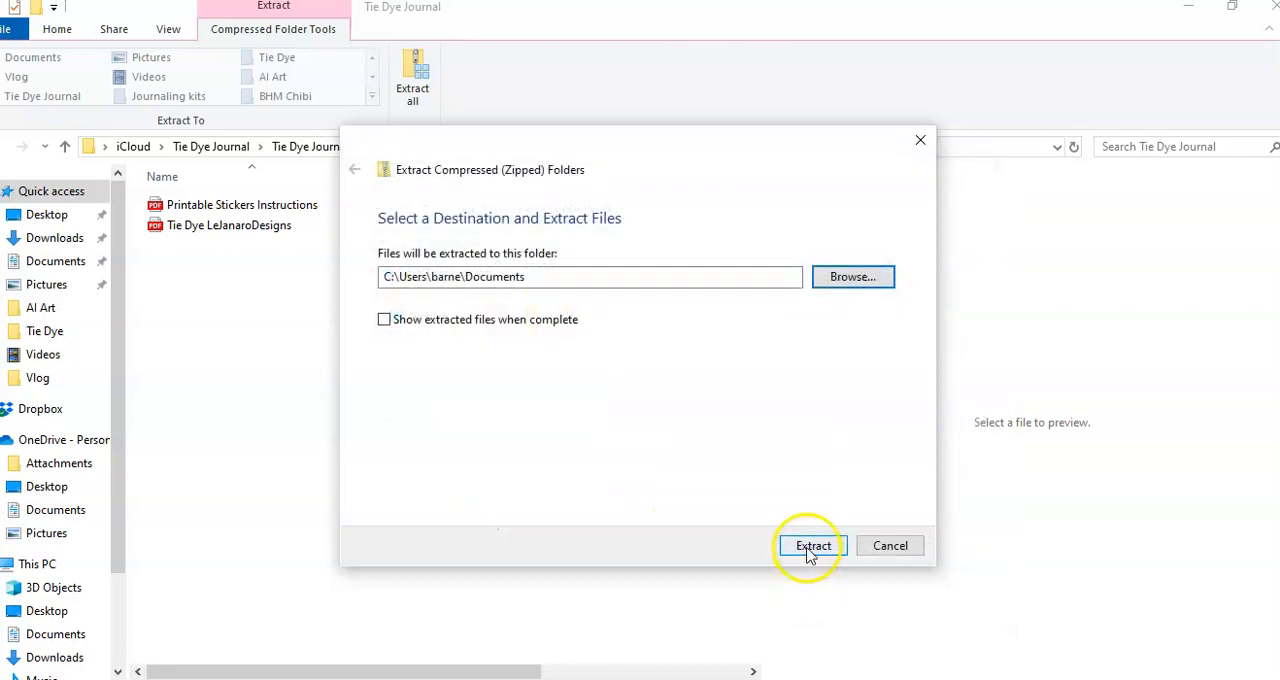
click(883, 546)
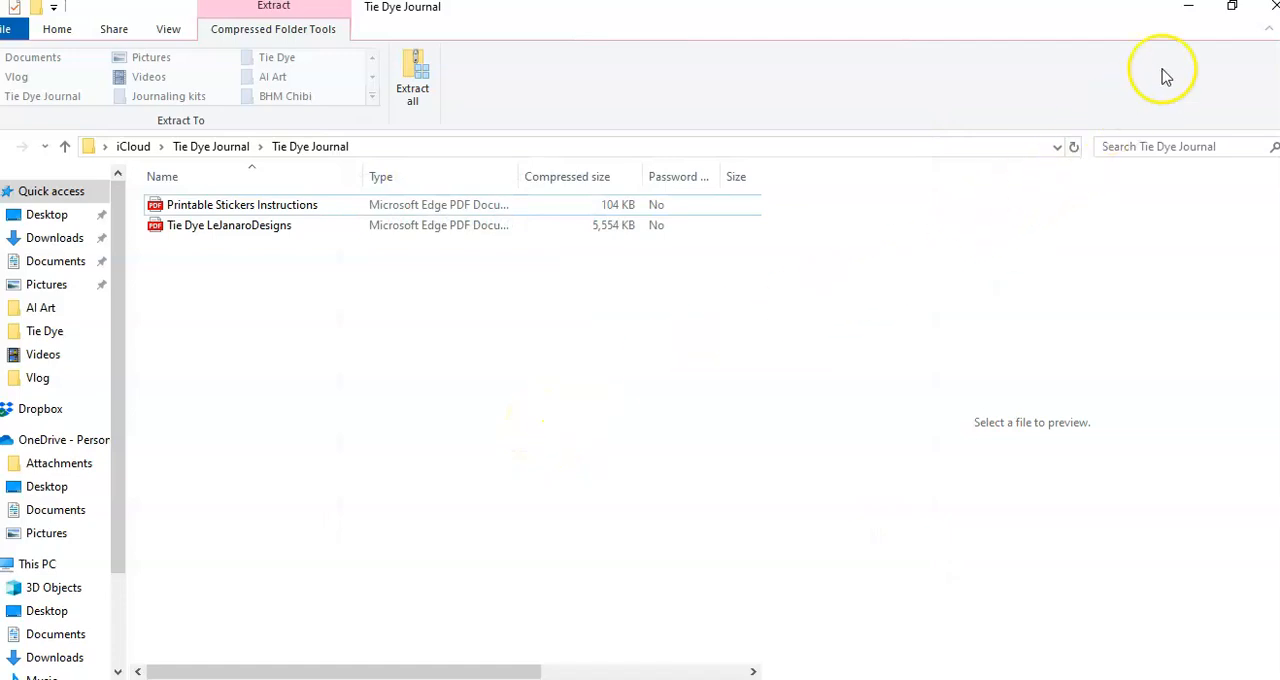
click(1188, 14)
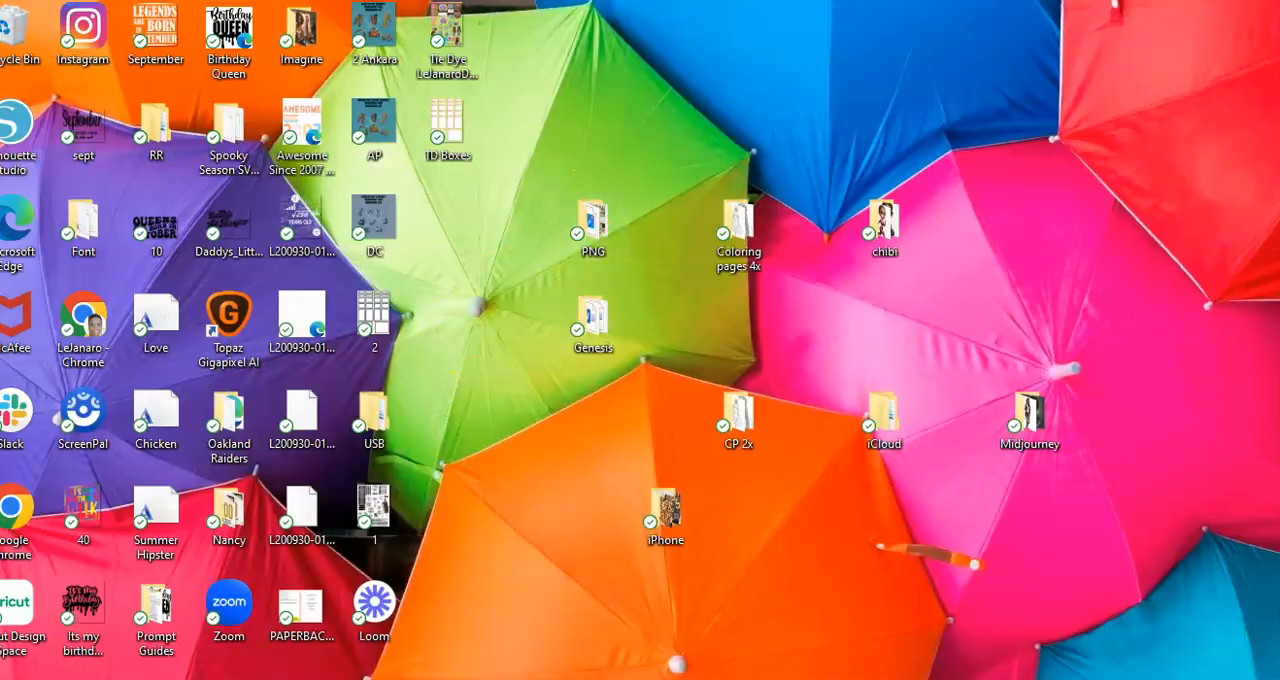
Step: Switch to Cricut Design Space and start a new project
click(680, 678)
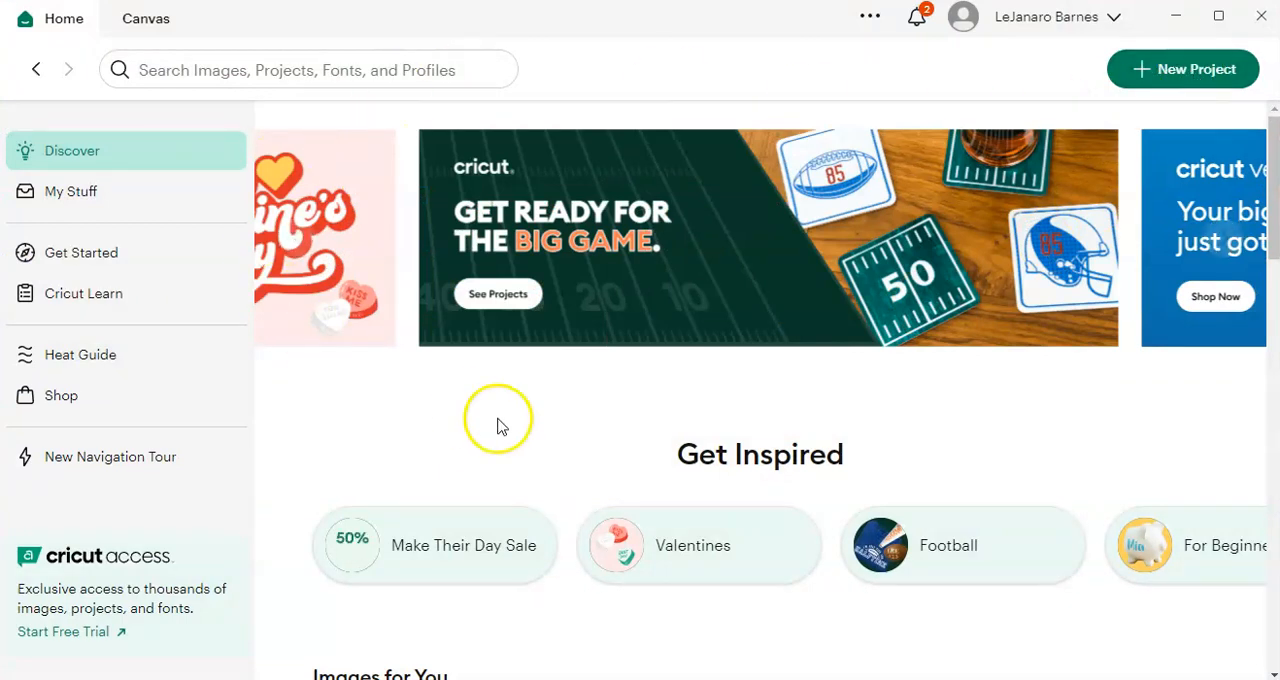
click(1185, 80)
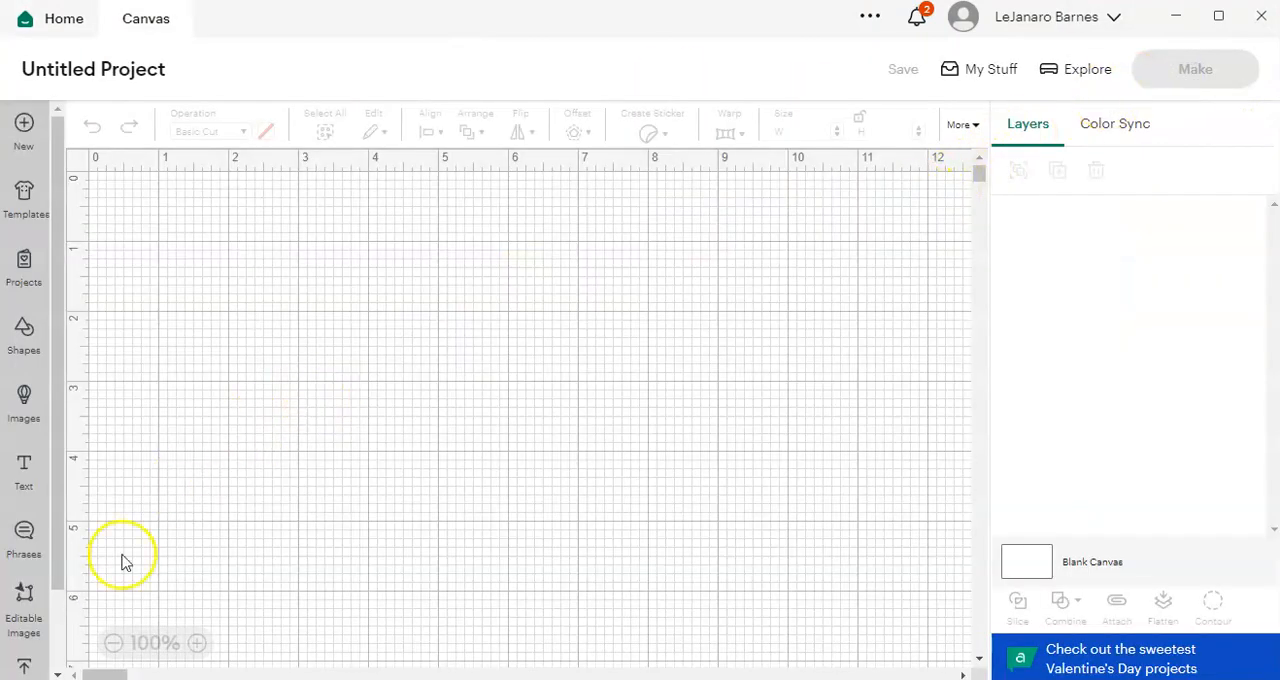
Step: Start a new image upload in the untitled project and browse the computer for a file
scroll(16, 655, down, 1)
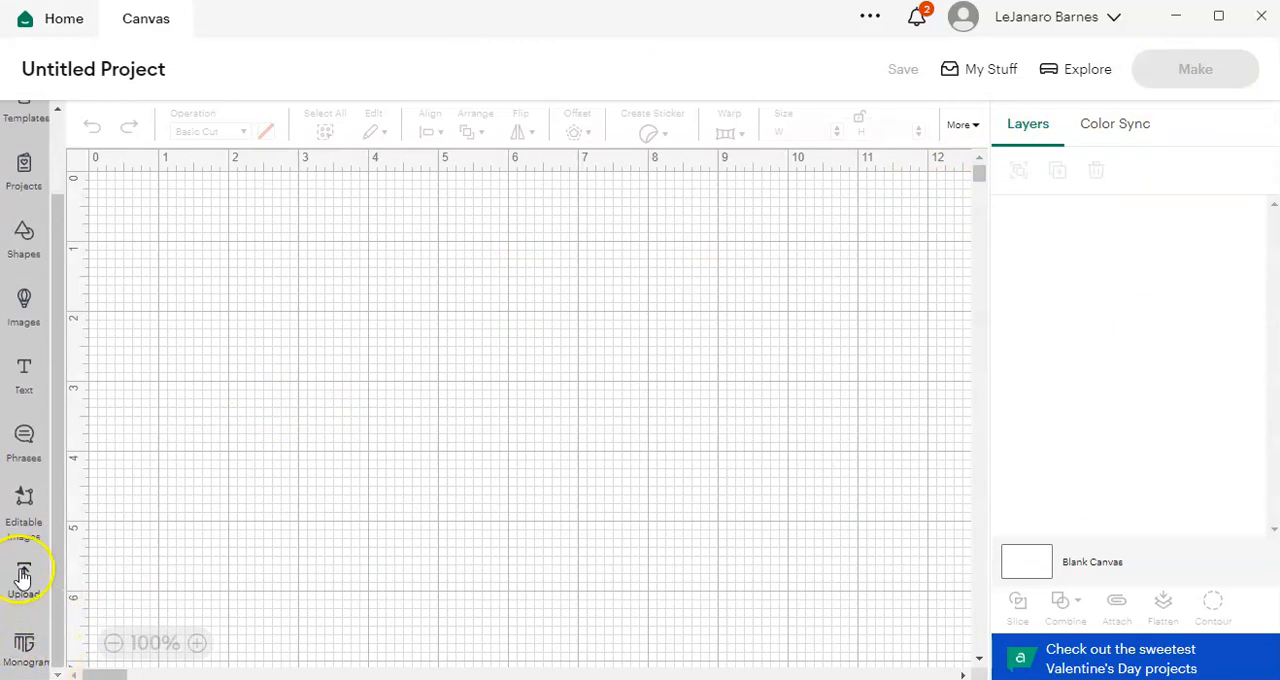
scroll(24, 590, up, 1)
scroll(20, 625, down, 1)
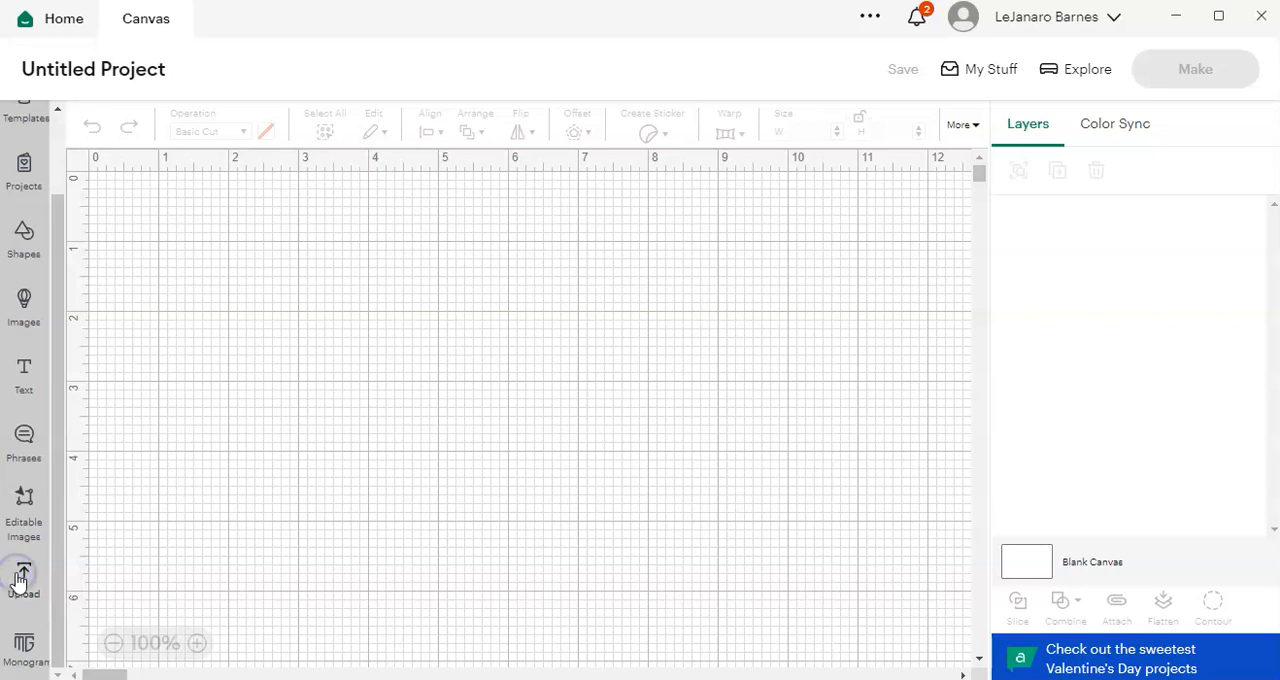
click(20, 580)
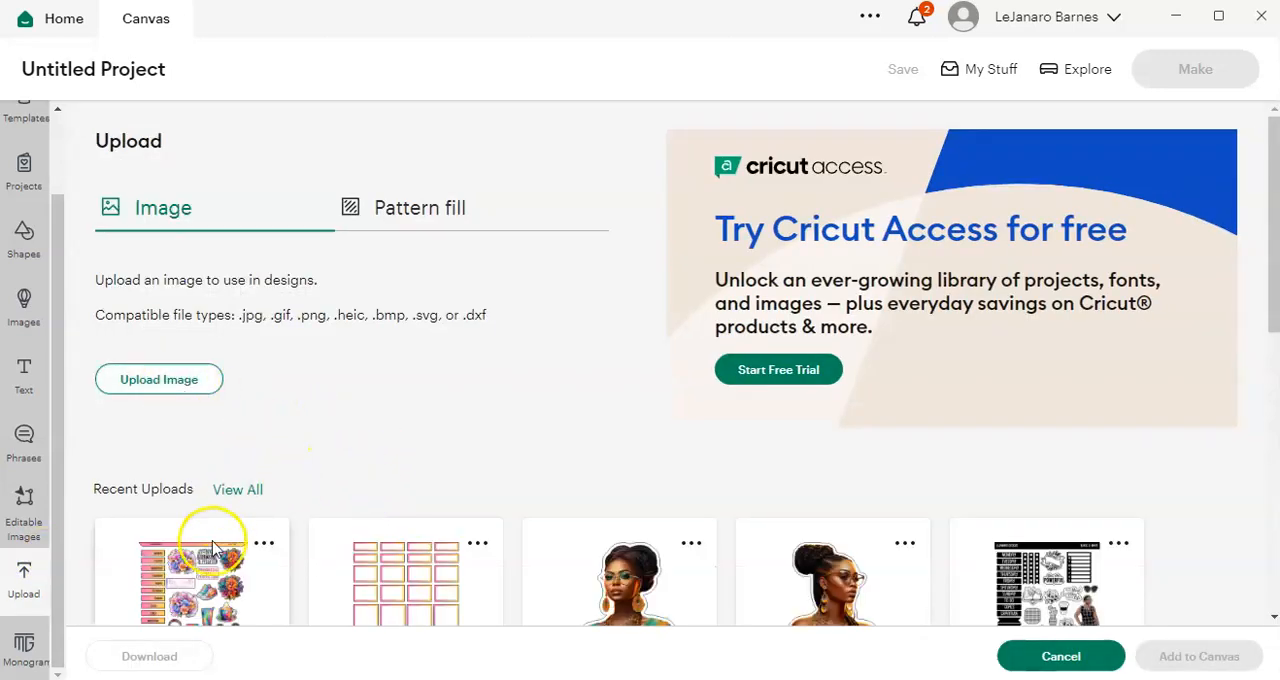
click(161, 388)
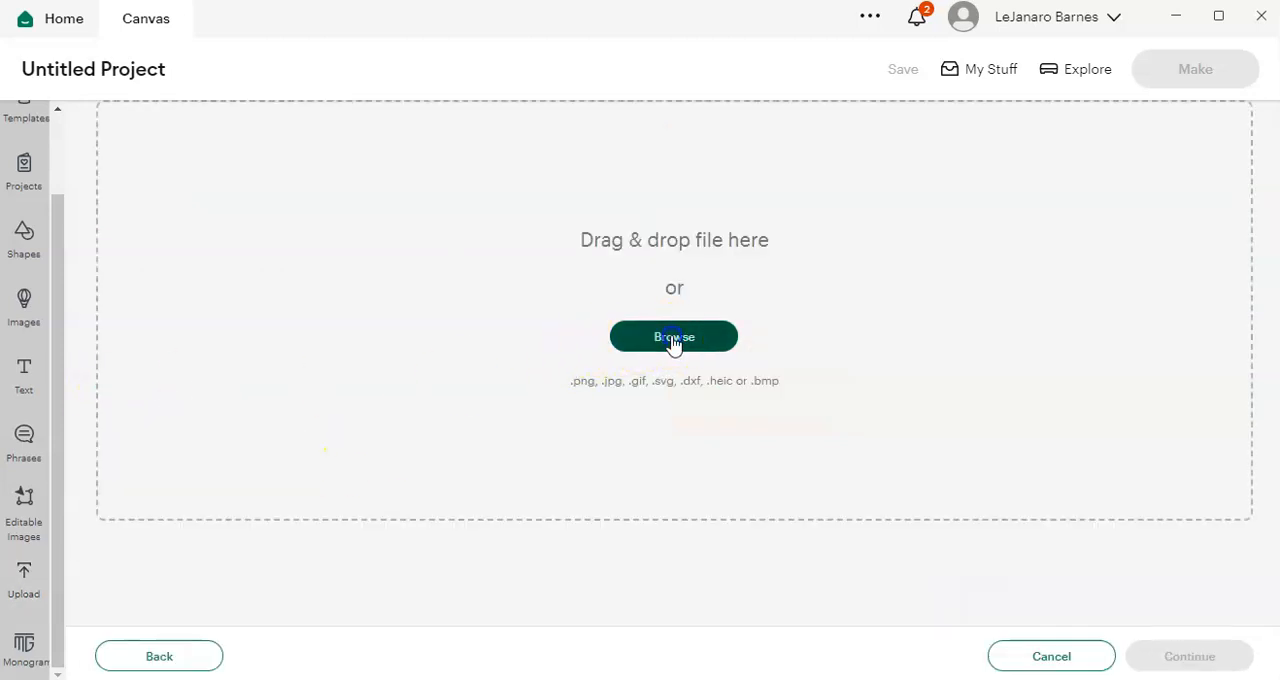
click(674, 342)
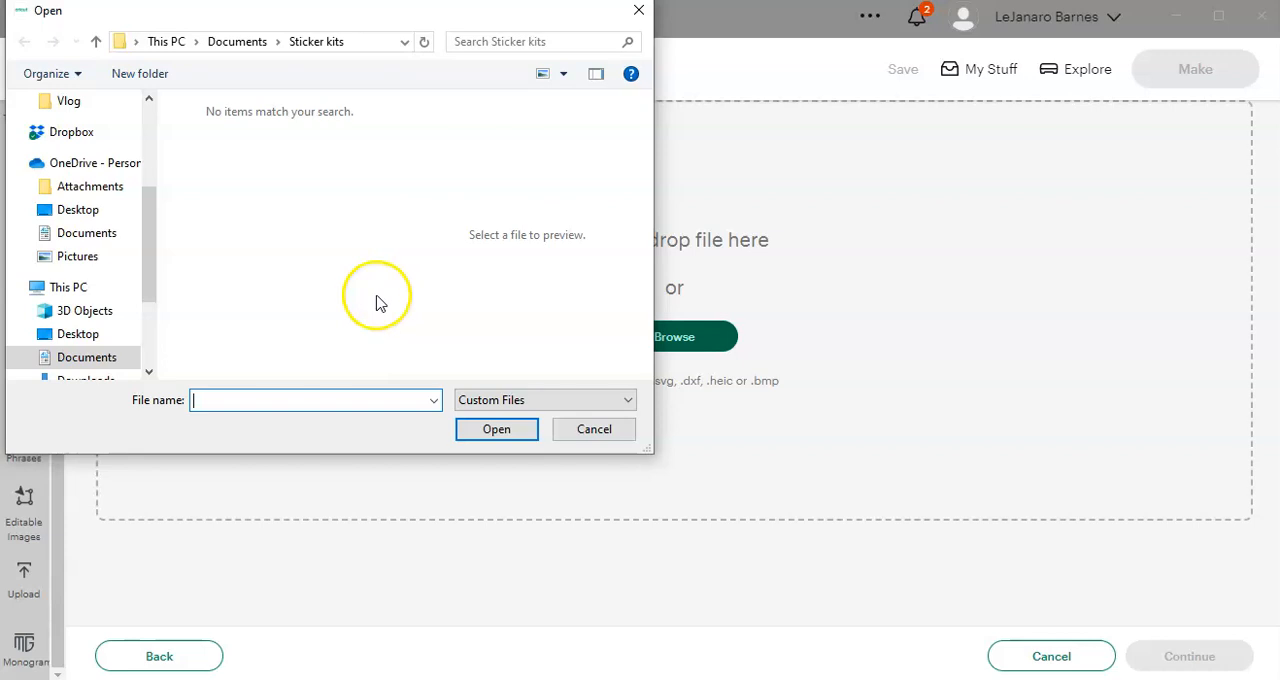
Step: Load the Tie Dye LeJanaroDesigns image from the desktop folder into the upload
click(60, 333)
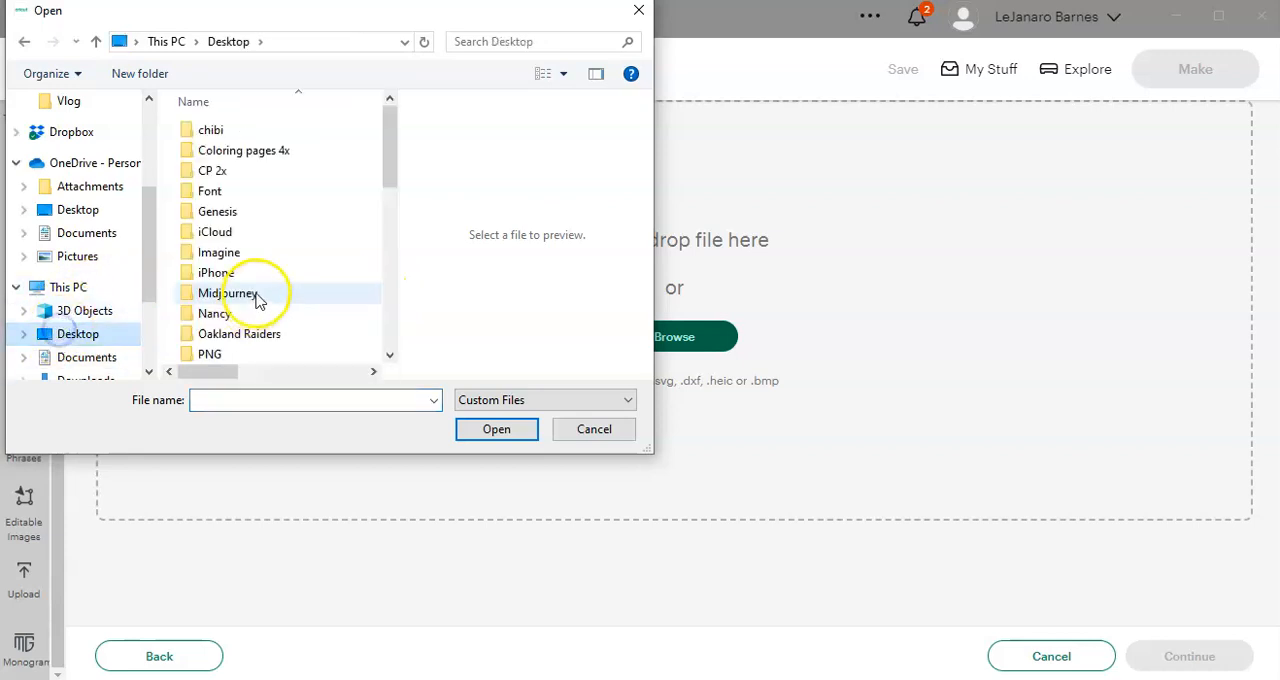
scroll(290, 305, down, 3)
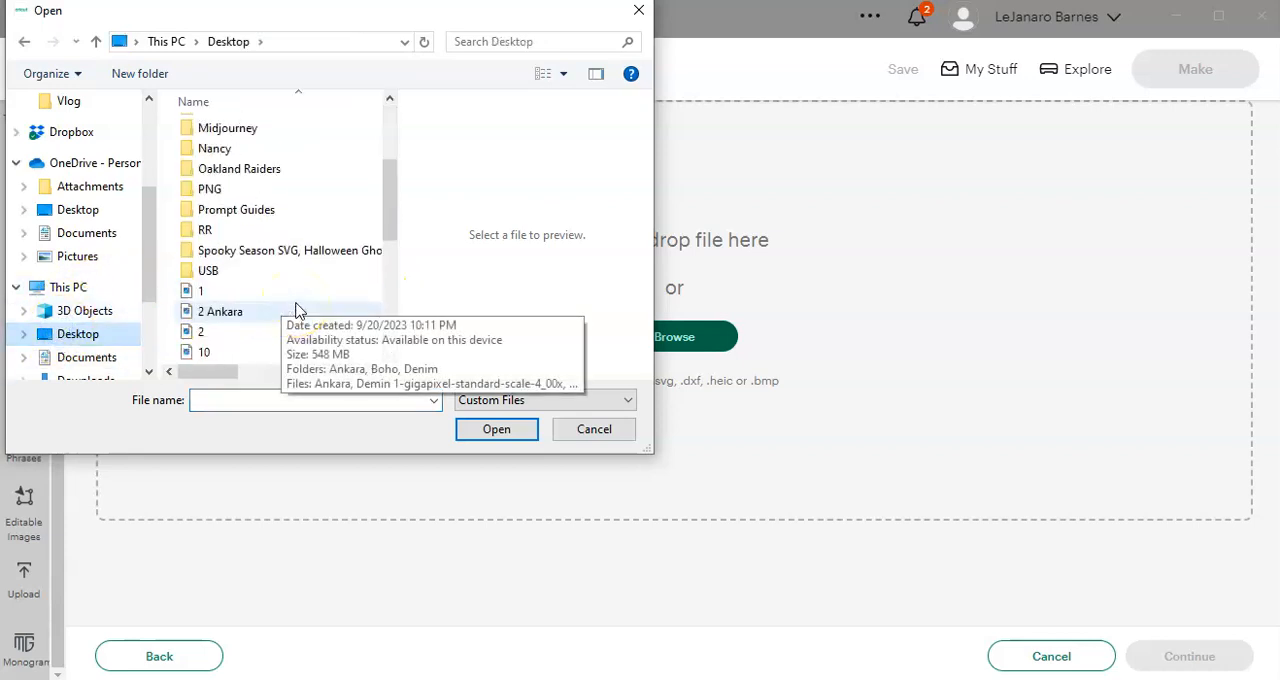
scroll(296, 310, down, 4)
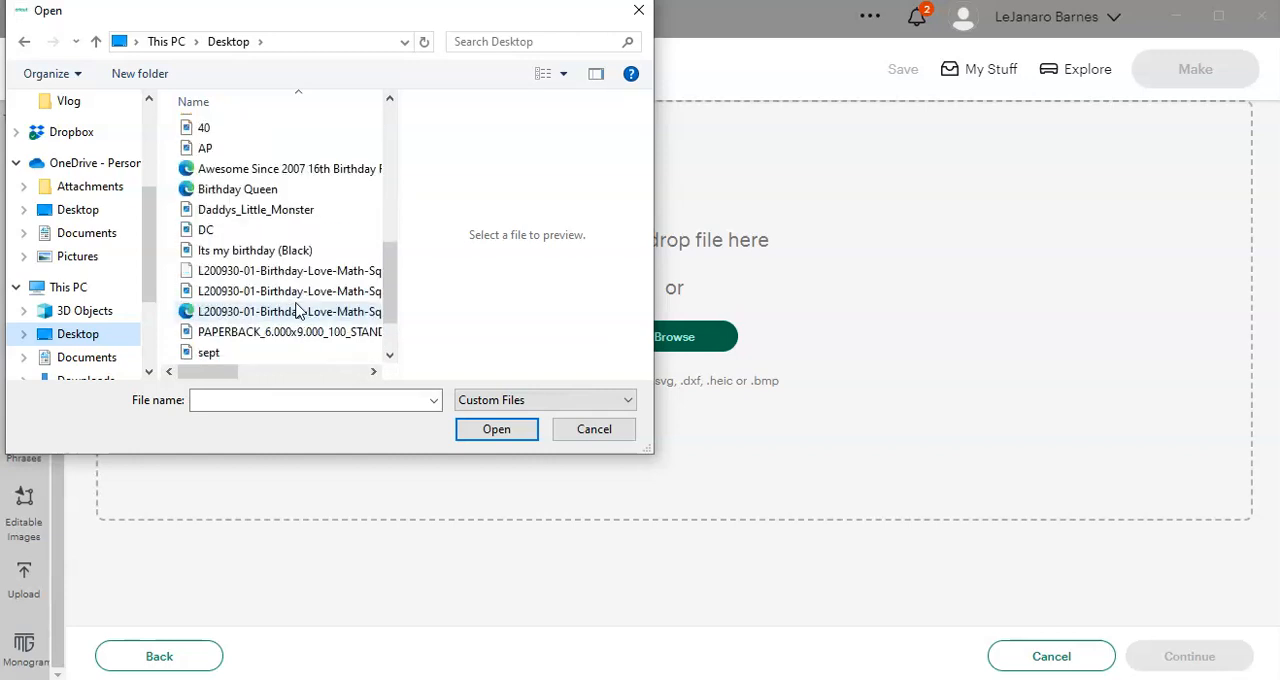
scroll(296, 311, down, 1)
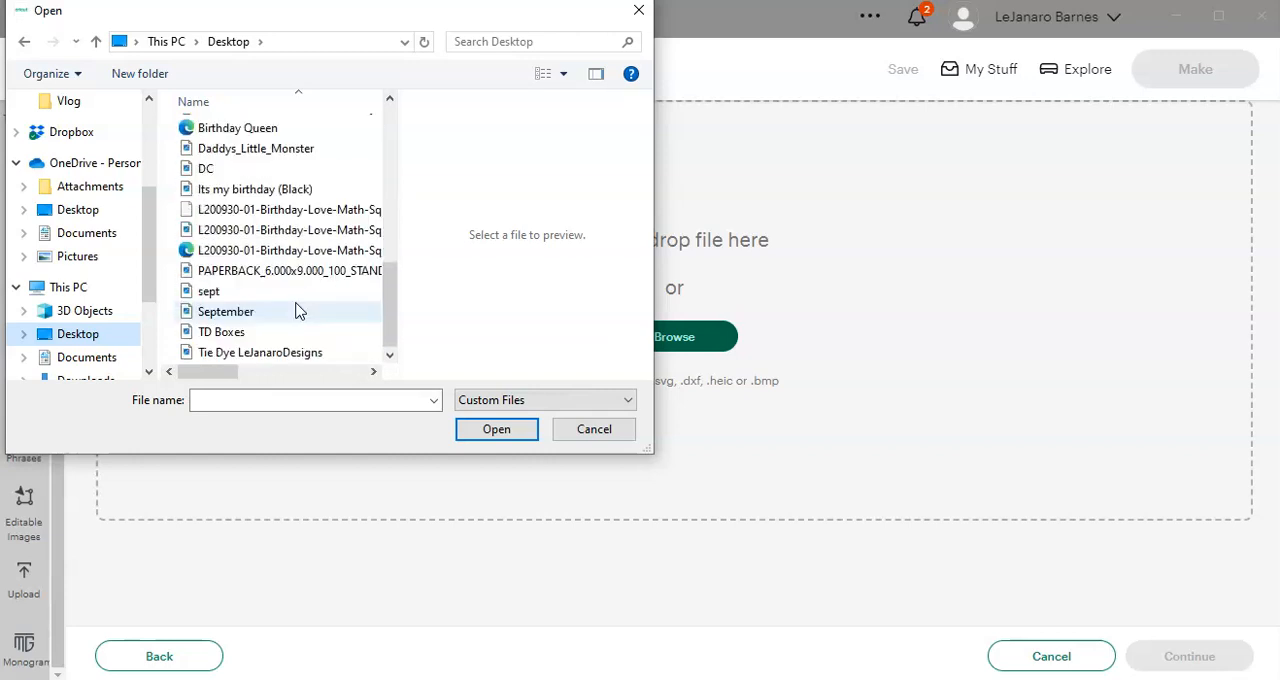
click(258, 354)
click(487, 429)
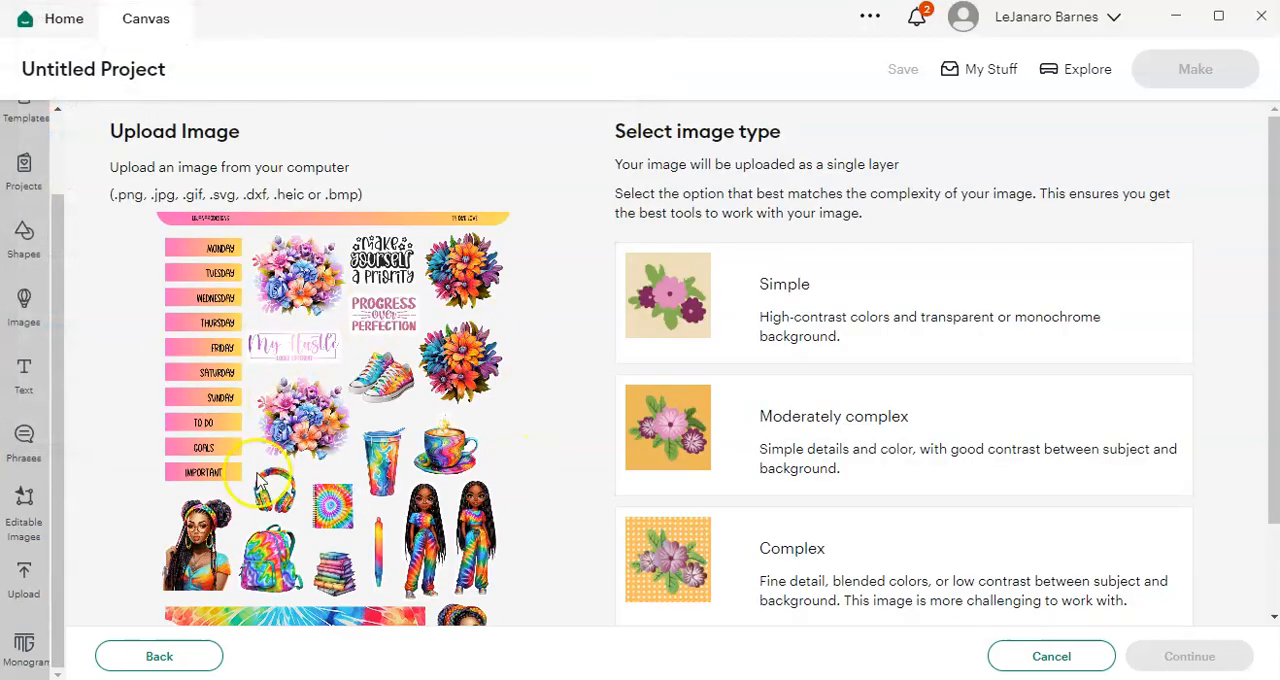
Step: Set the uploaded sticker sheet's image type to Complex and continue to background removal
click(760, 588)
click(1150, 656)
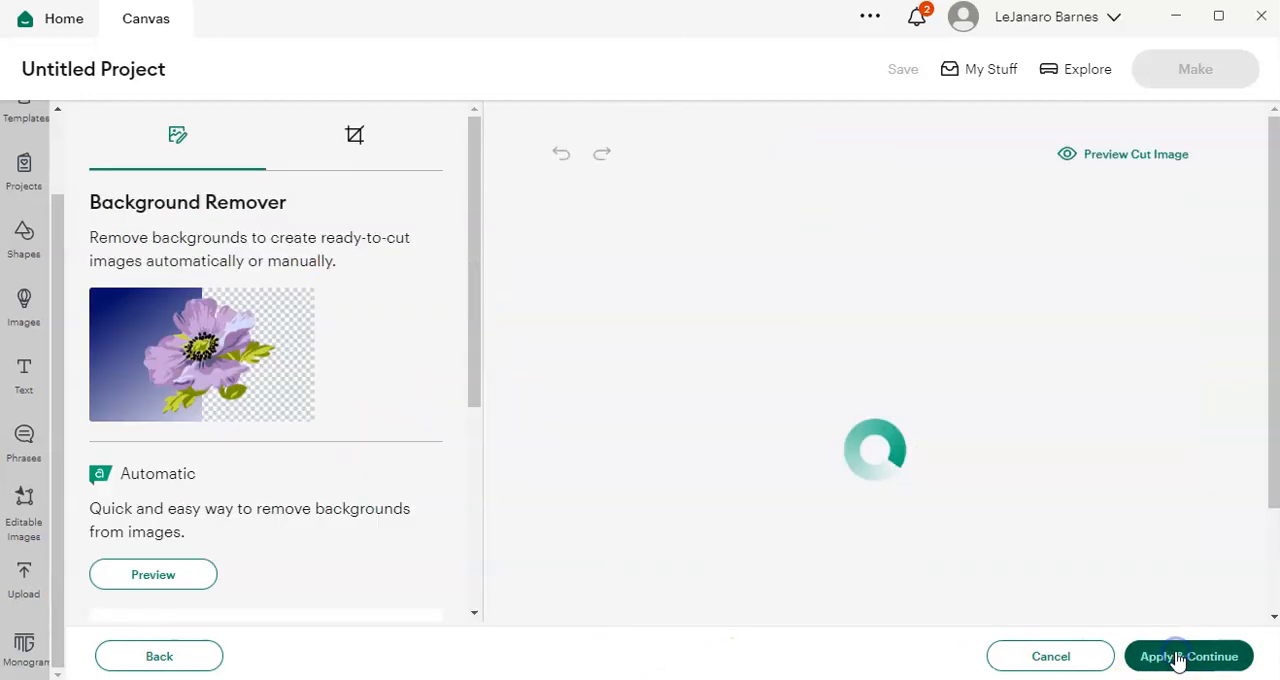
Step: Keep the sticker sheet's background as it is and upload Tie Dye LeJanaroDesigns as a Print Then Cut image
scroll(1110, 507, down, 1)
scroll(1120, 507, down, 1)
scroll(1118, 508, up, 2)
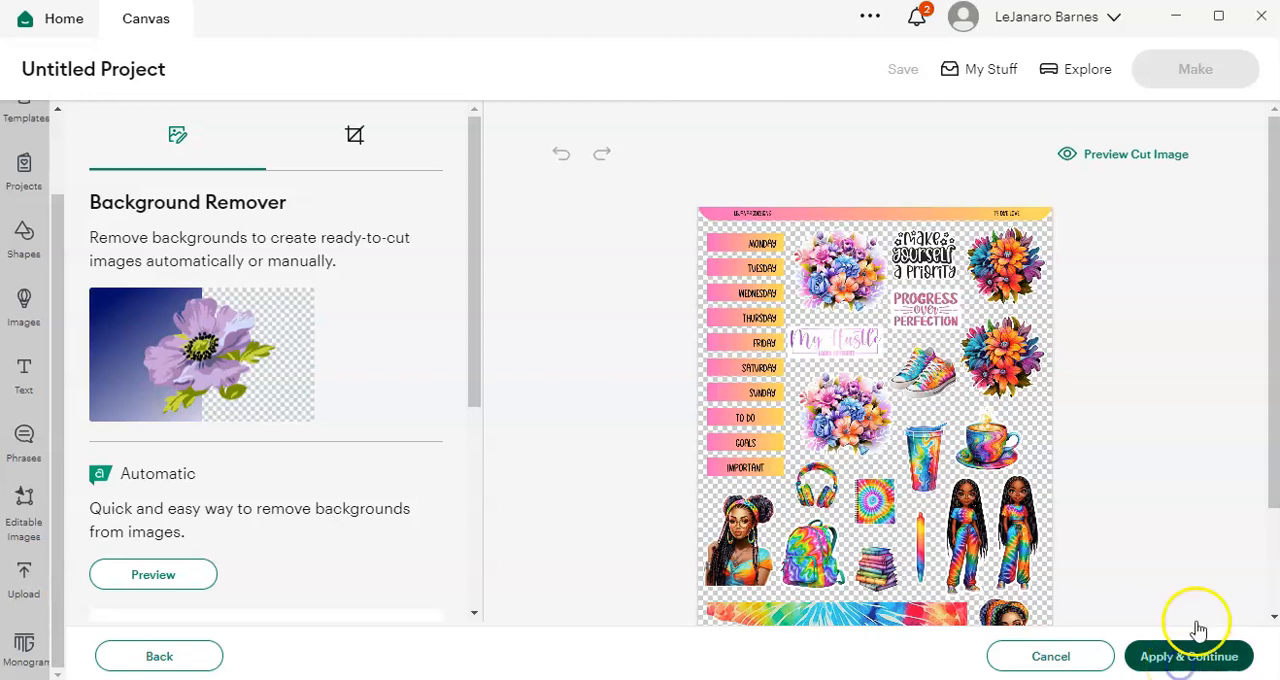
click(1196, 652)
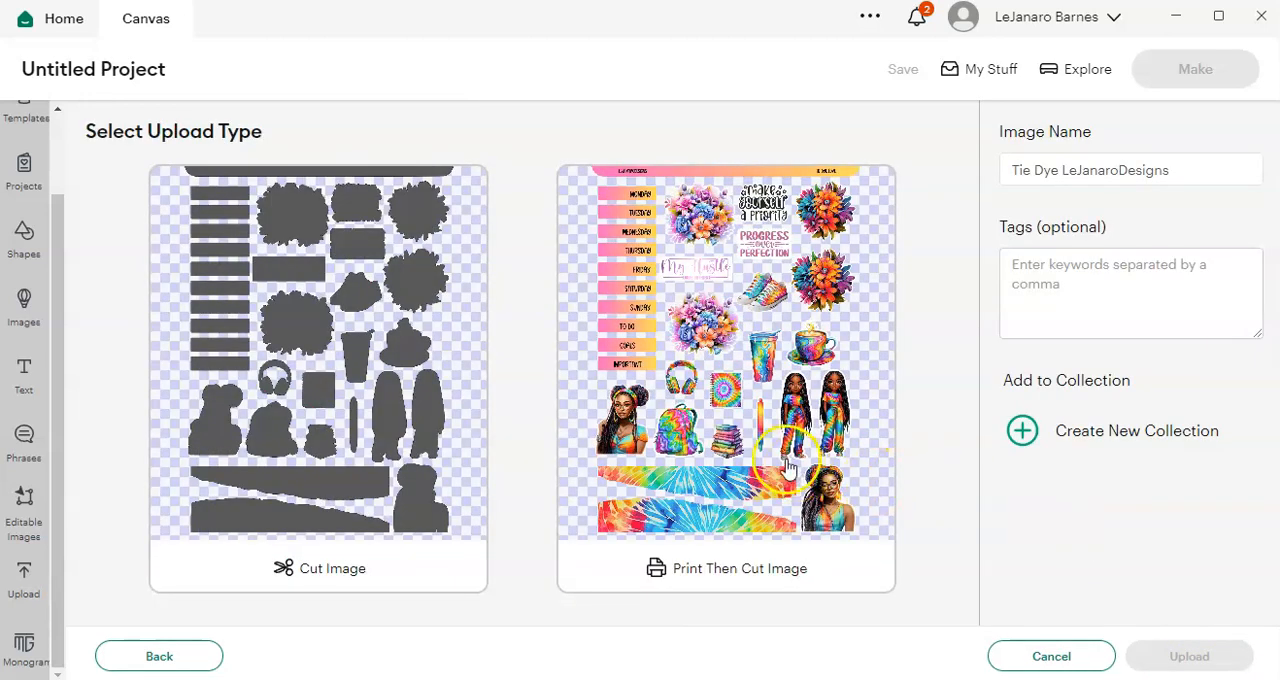
click(787, 465)
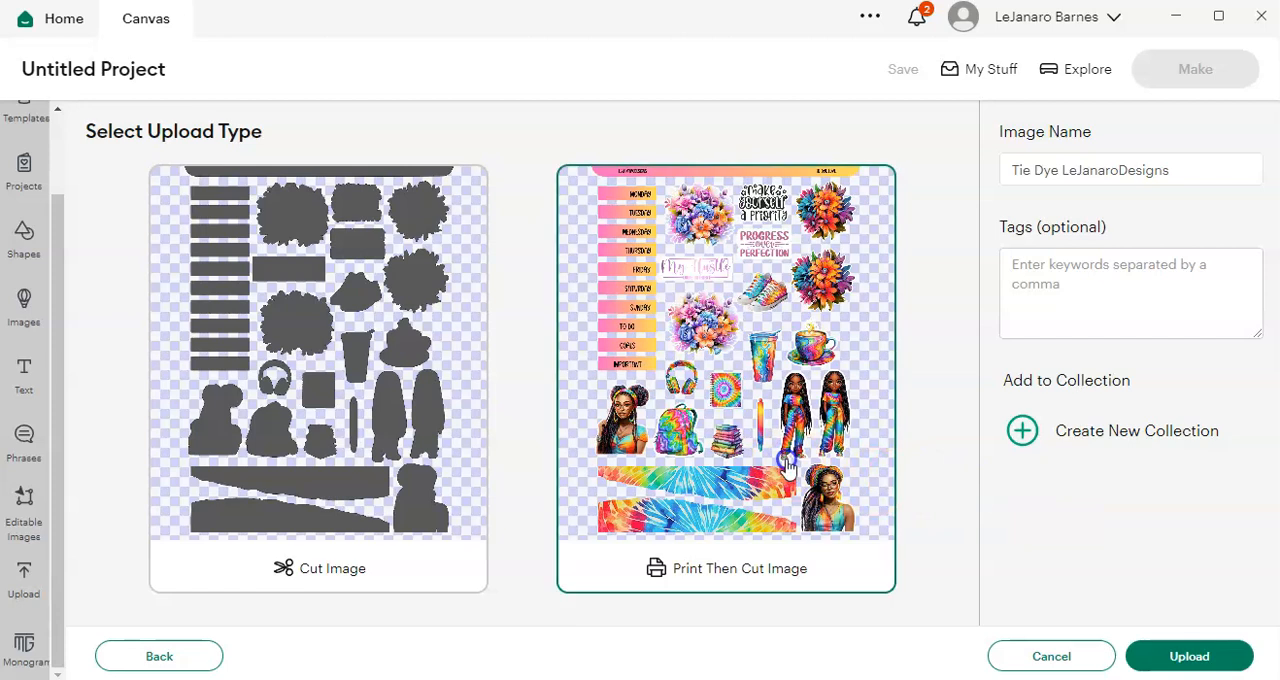
click(1171, 657)
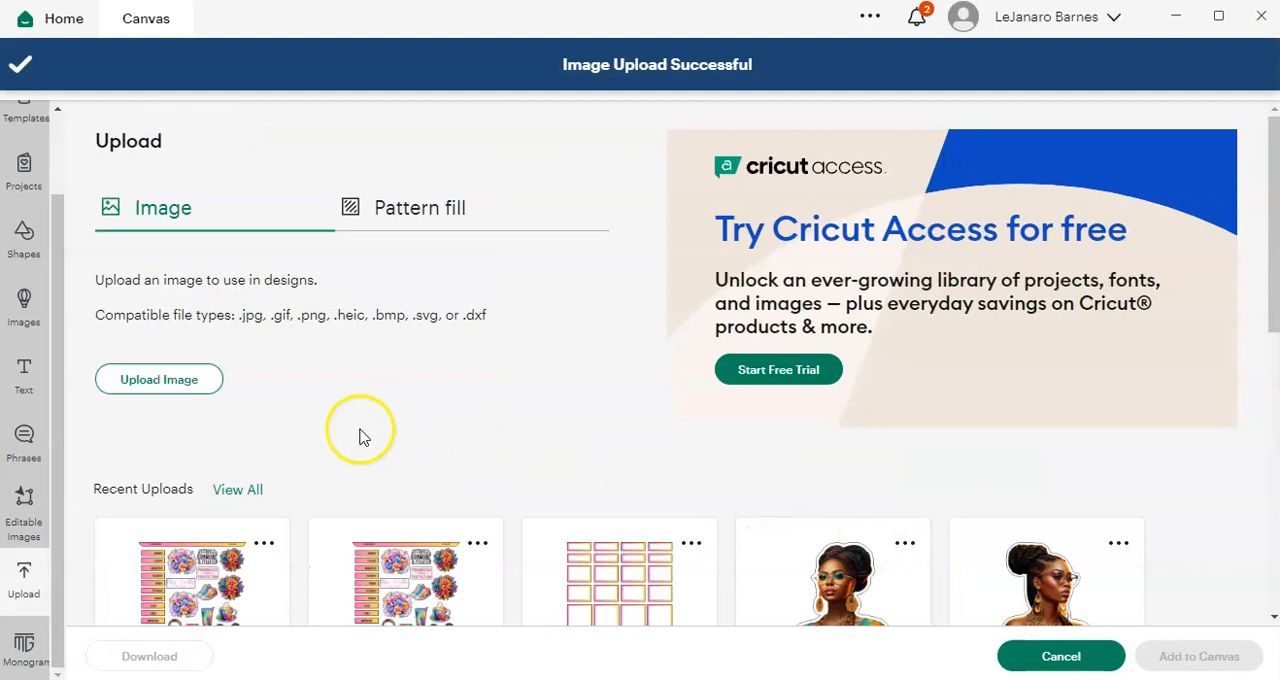
Step: Start another image upload and load the TD Boxes file from the desktop folder
click(138, 384)
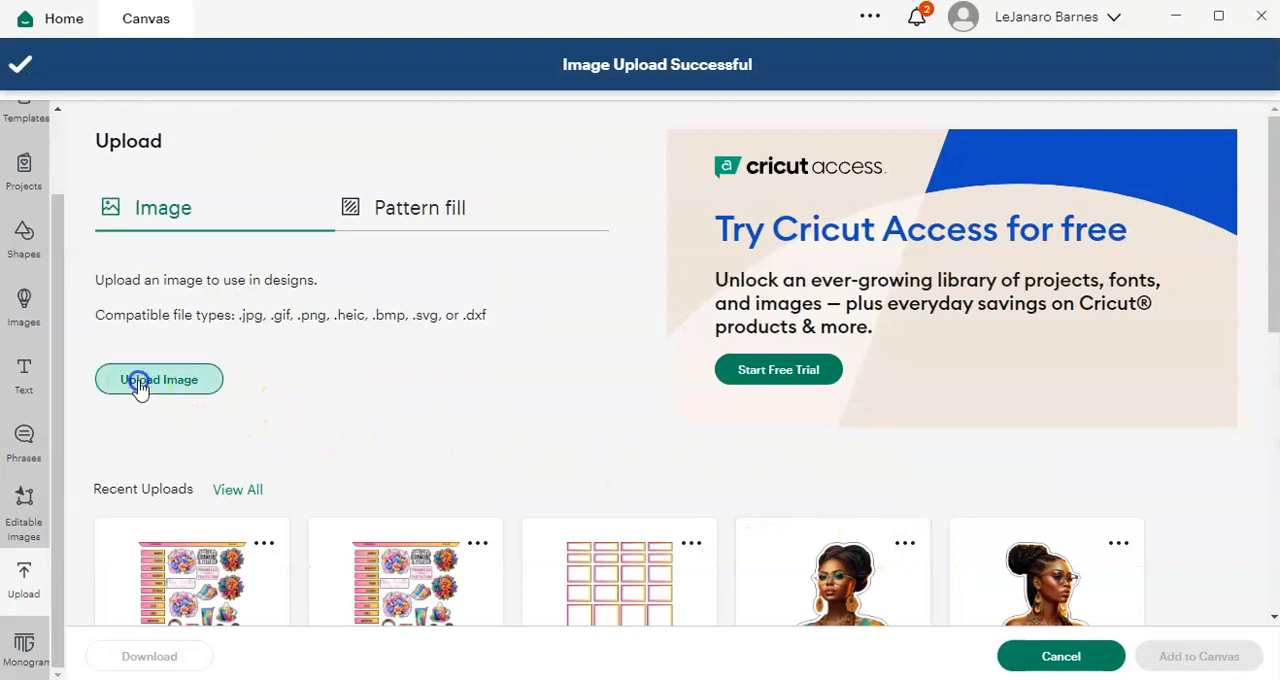
click(671, 338)
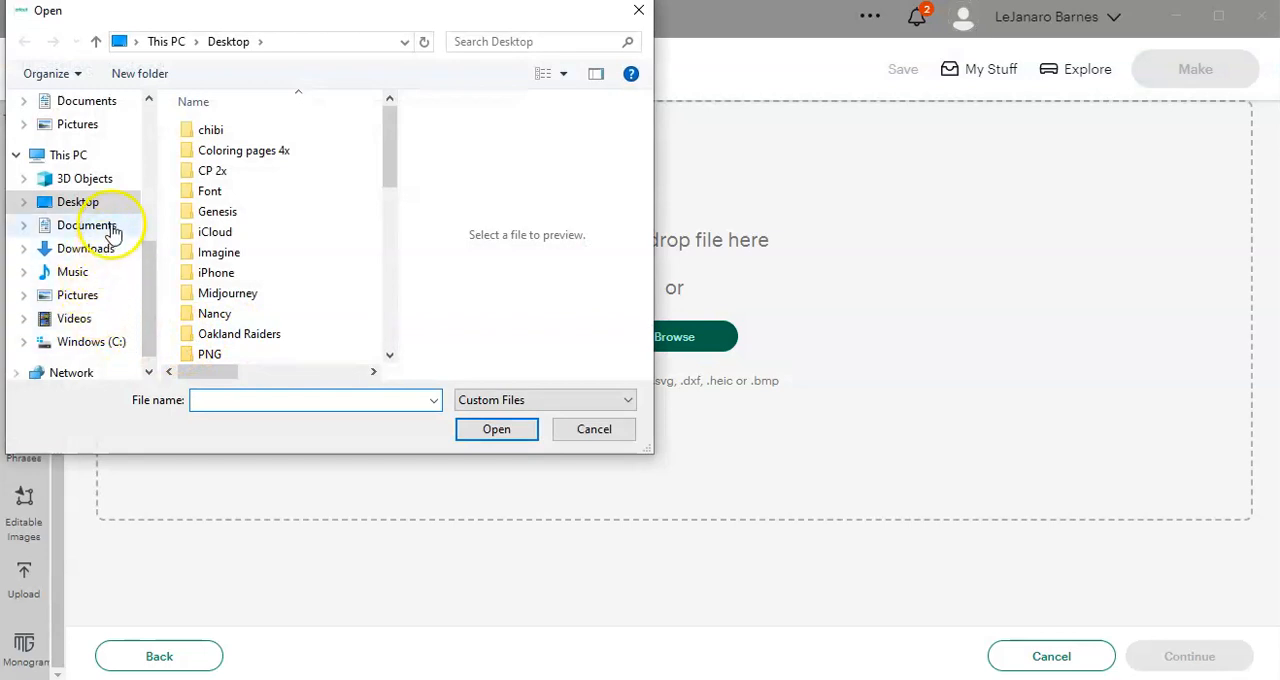
scroll(263, 245, down, 8)
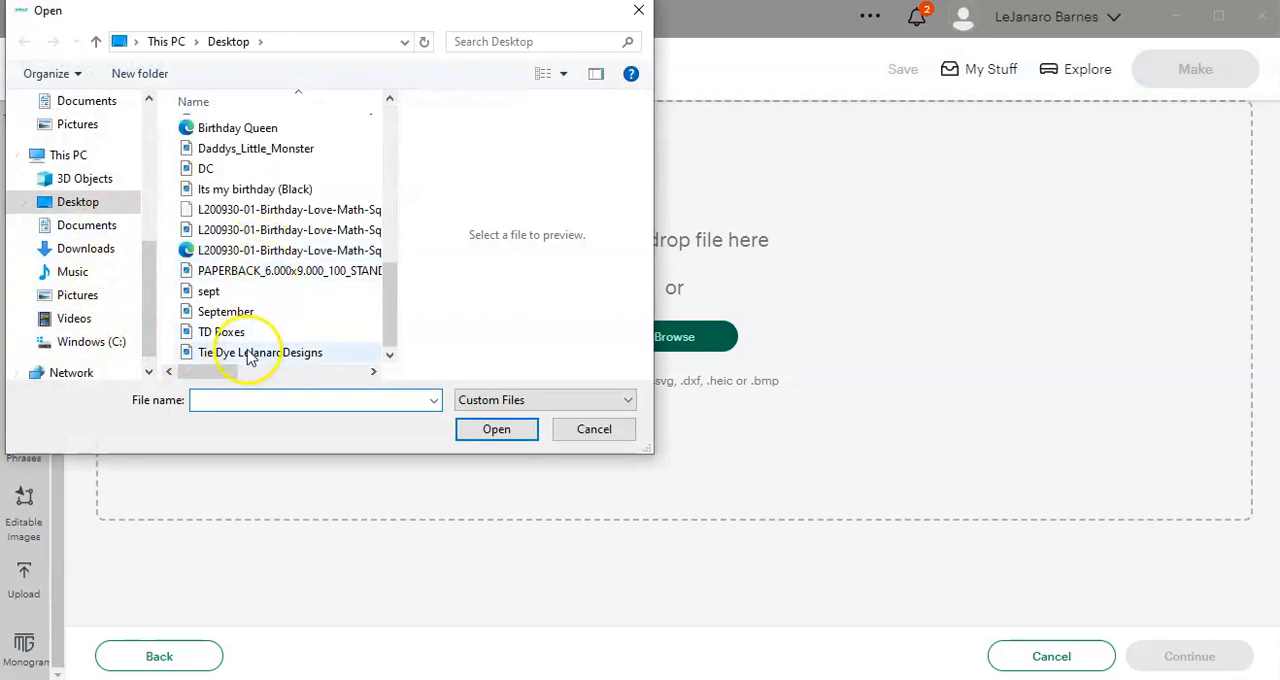
click(221, 332)
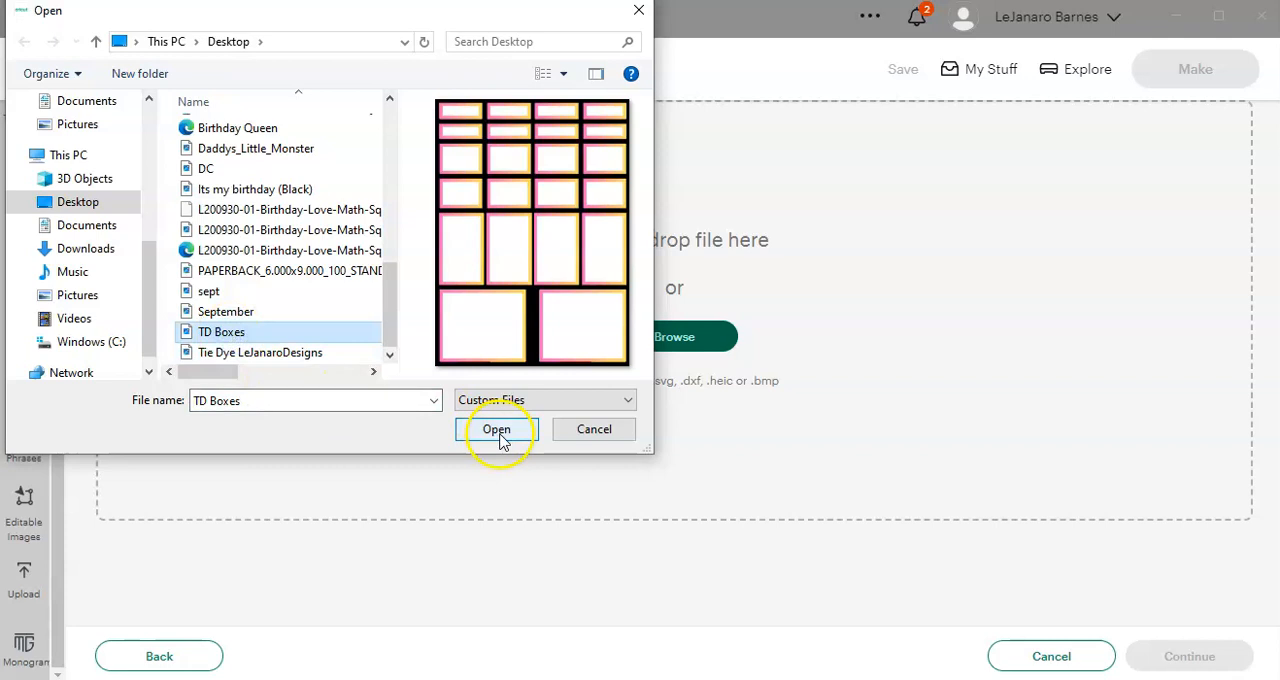
click(500, 438)
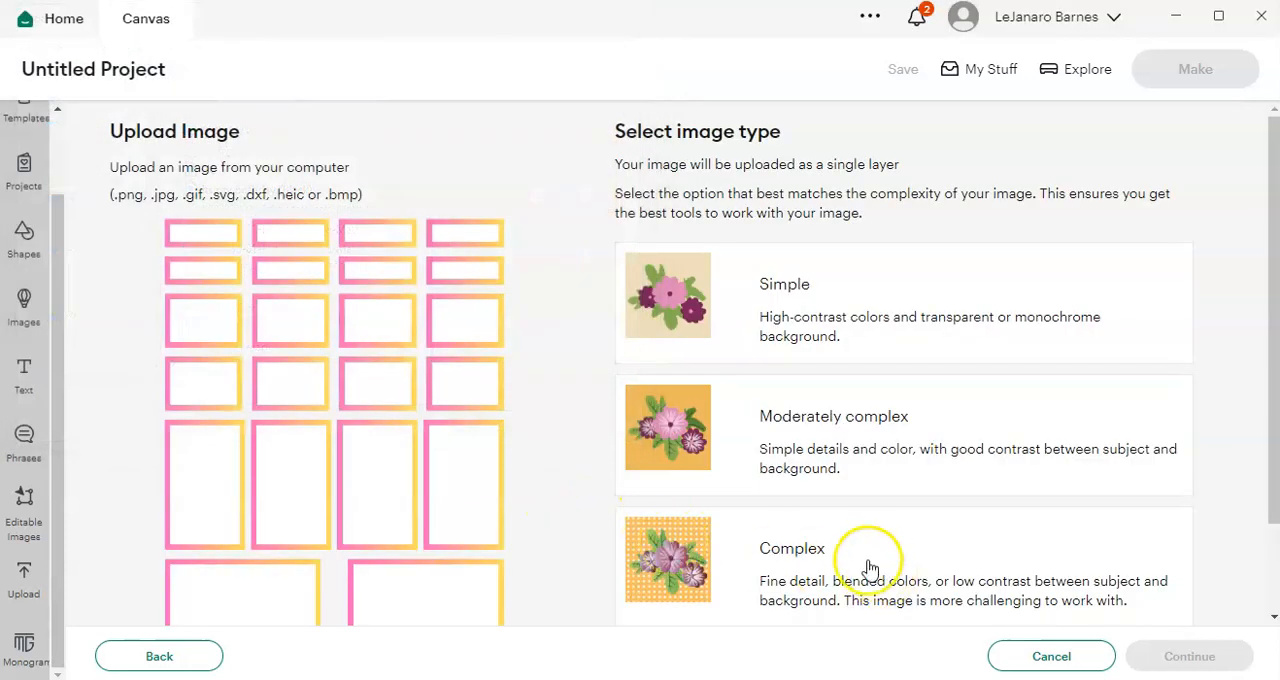
Step: Set the TD Boxes image type to Complex, leave its background unchanged, and upload it as a Print Then Cut image
click(868, 568)
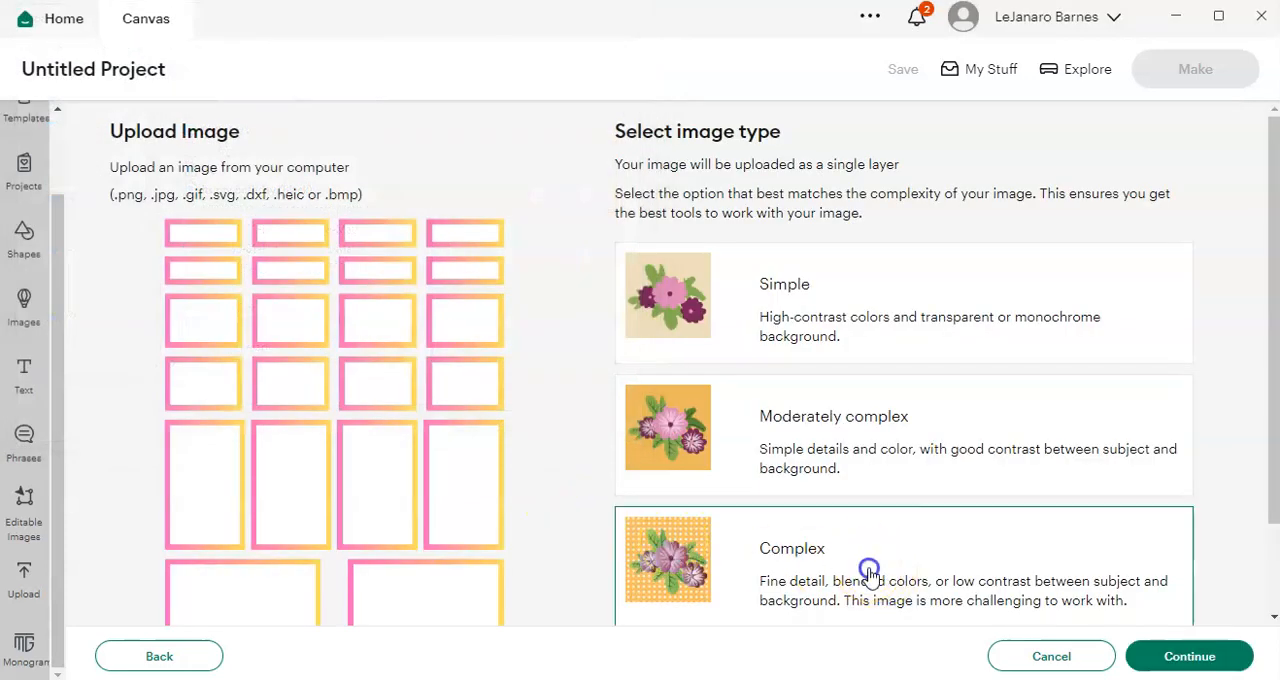
click(1185, 657)
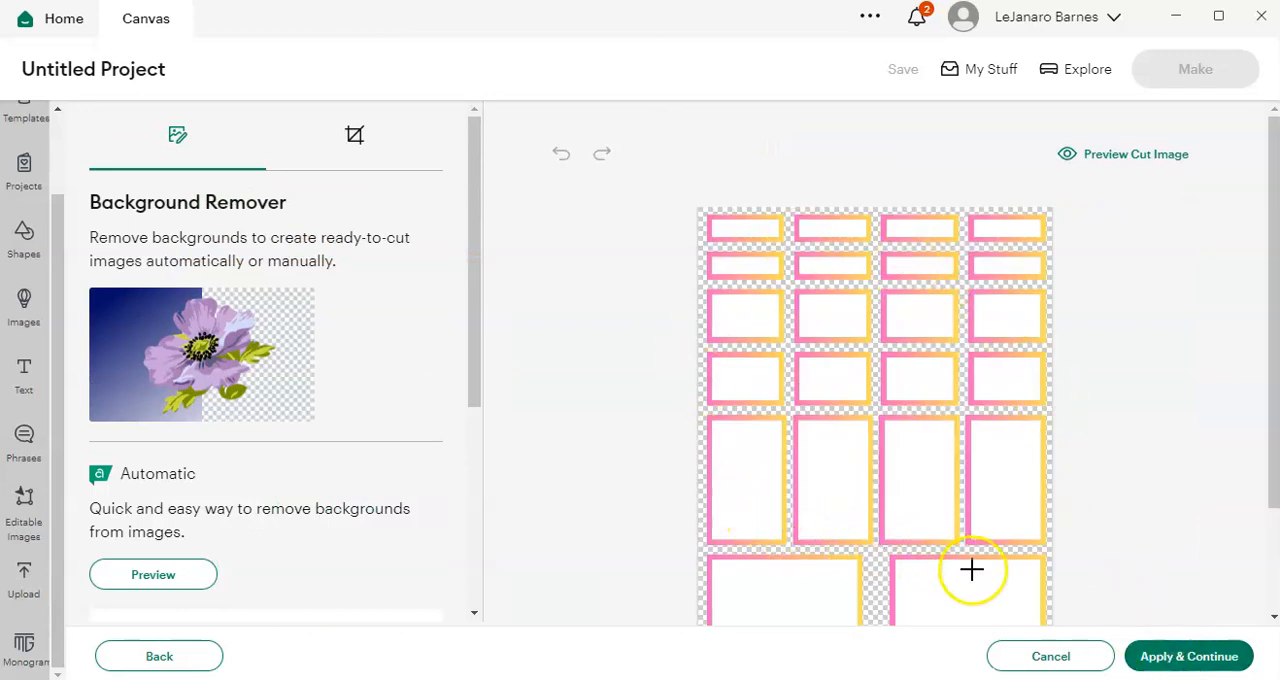
click(1177, 667)
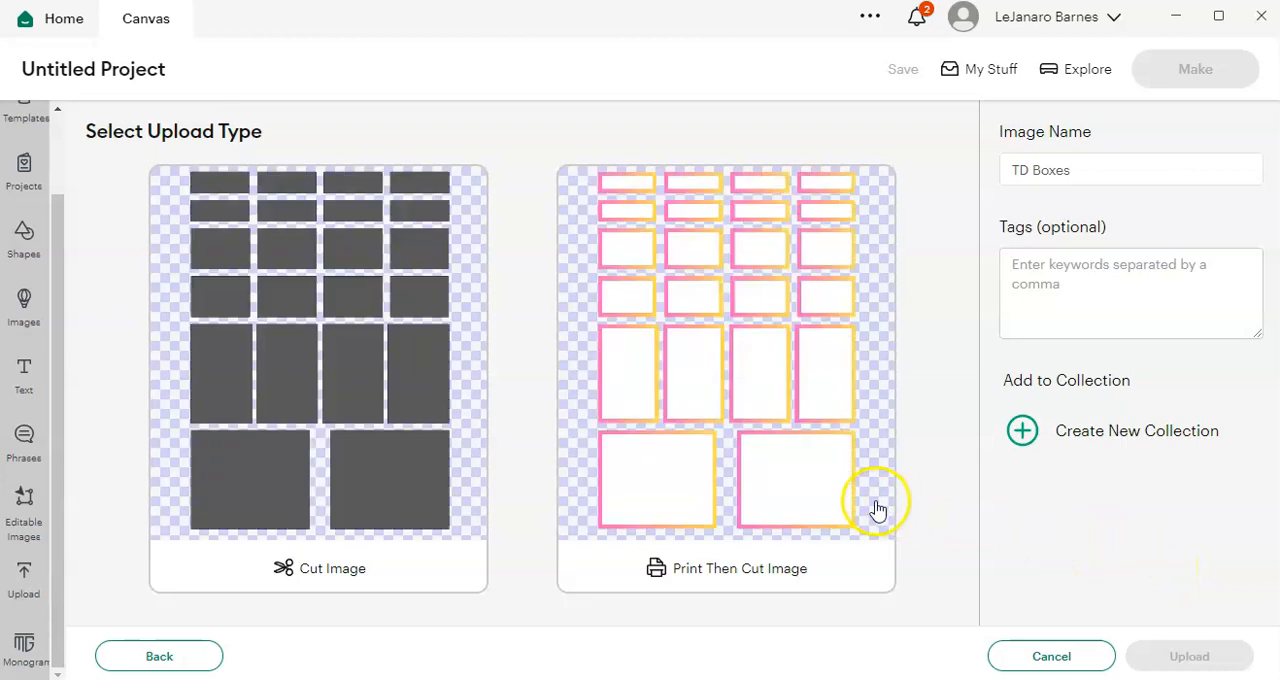
click(783, 473)
click(1192, 652)
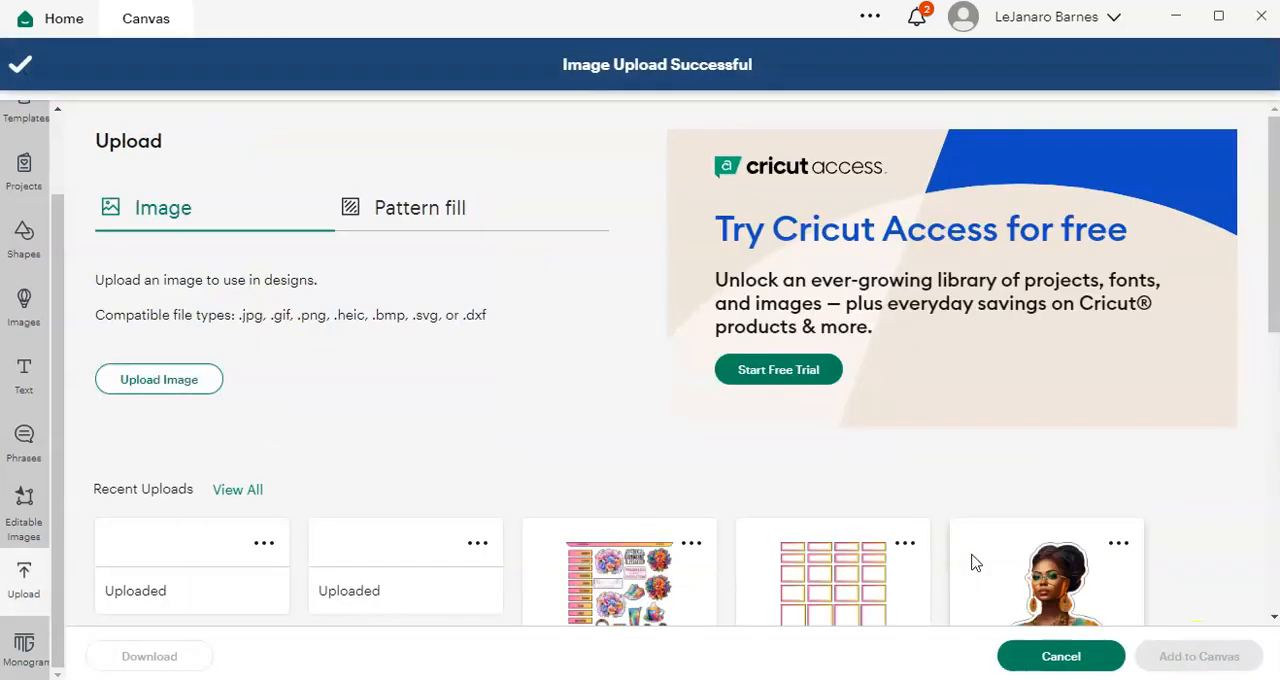
Step: Add the newly uploaded TD Boxes and Tie Dye LeJanaroDesigns images to the canvas
scroll(405, 425, down, 2)
scroll(405, 425, down, 1)
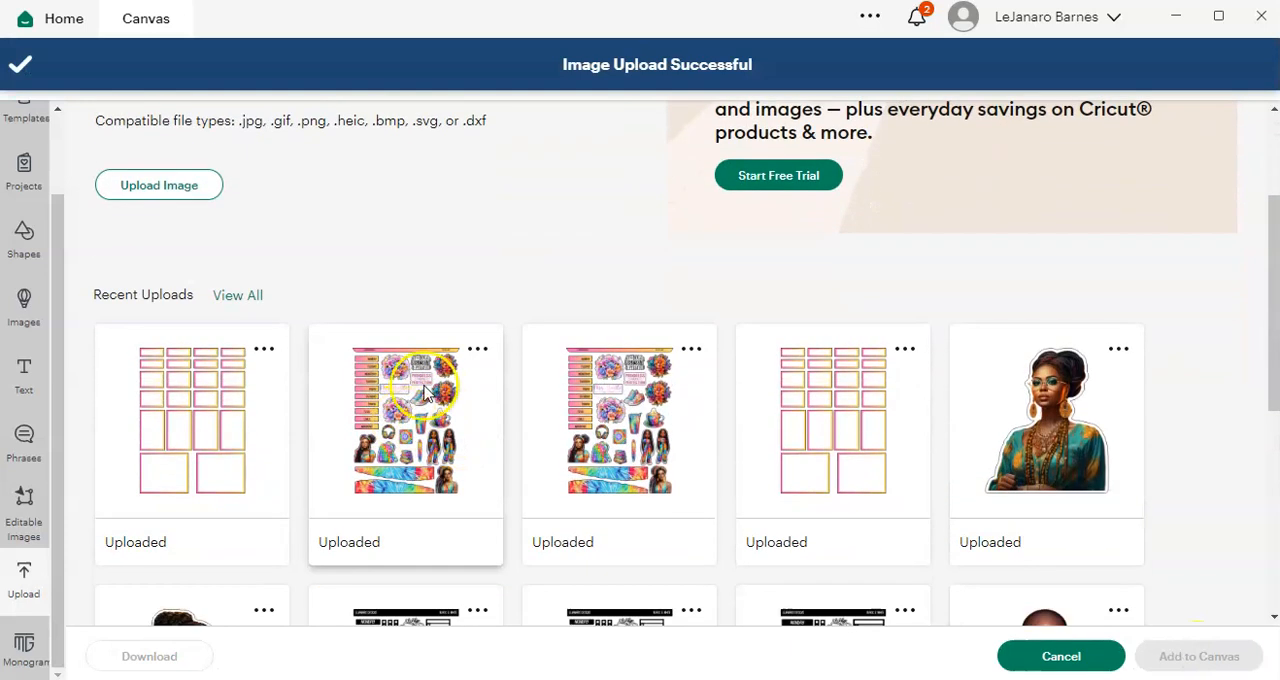
click(405, 430)
click(229, 429)
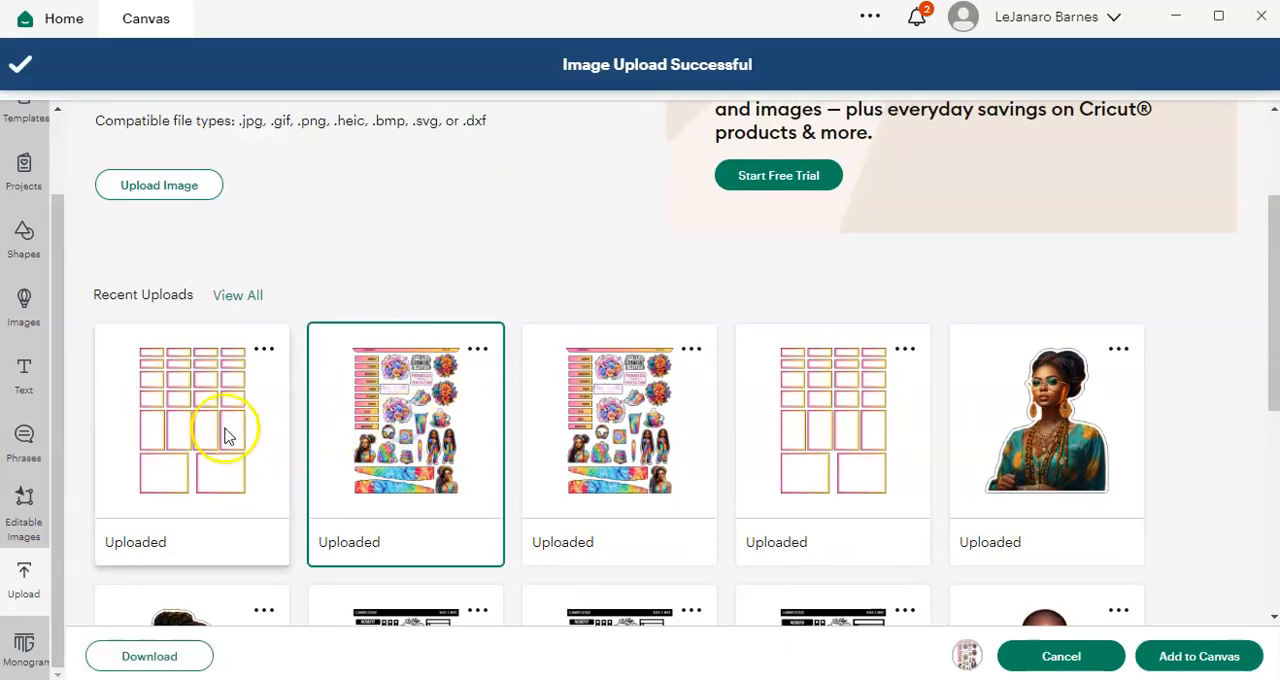
click(1195, 660)
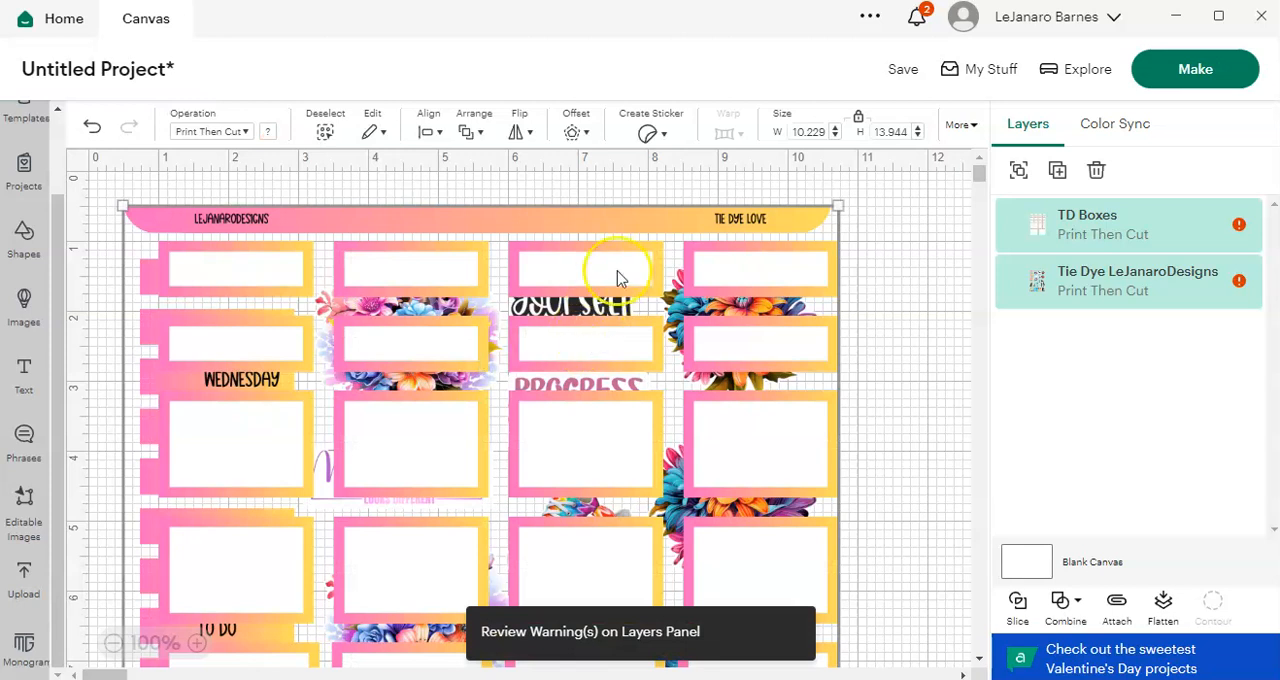
Step: Shift both sheets toward the canvas origin, and move TD Boxes separately to the right of the weekday labels
drag(566, 472, 532, 437)
click(911, 538)
drag(619, 489, 792, 524)
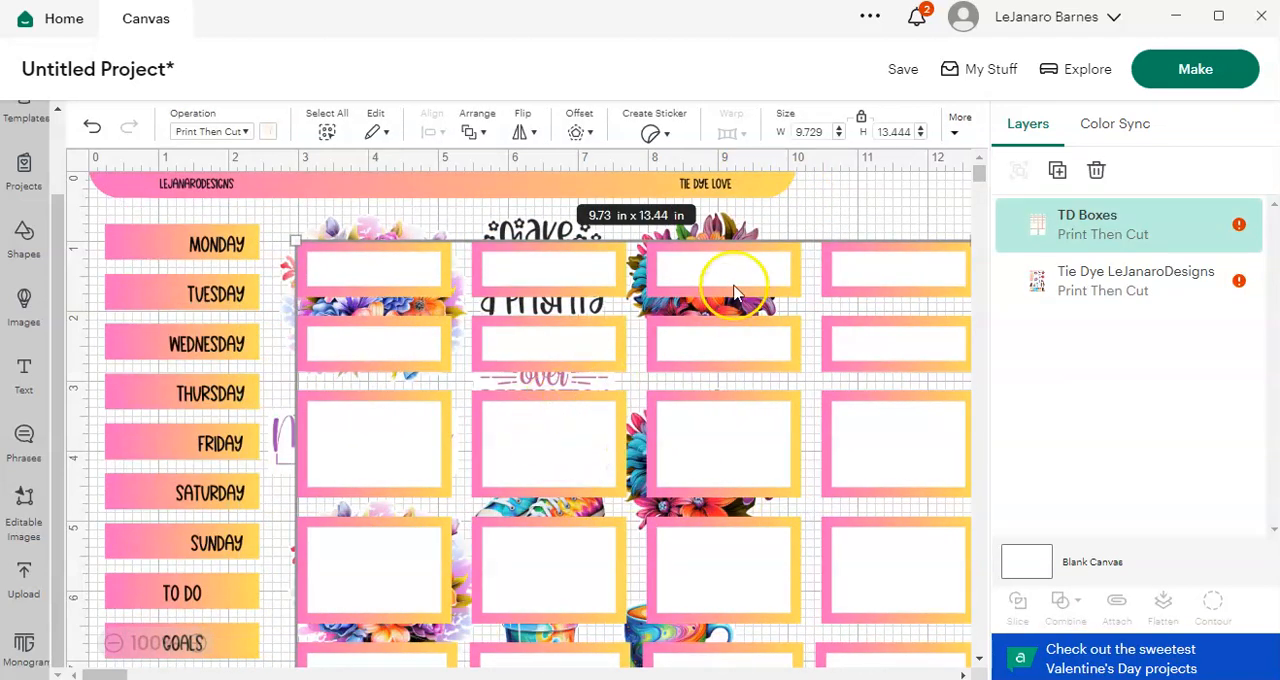
Step: Unlock the proportions, resize TD Boxes to 6.75 in wide by 9.25 in high, and move it down and to the right
click(861, 122)
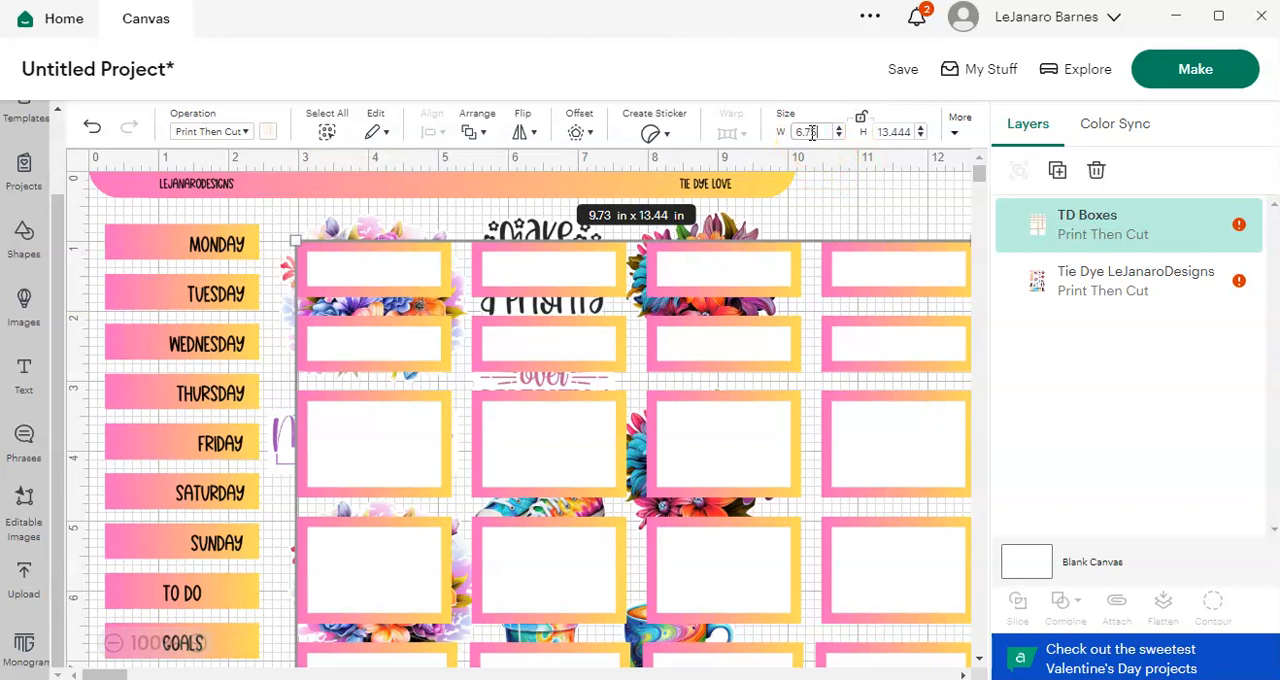
click(880, 132)
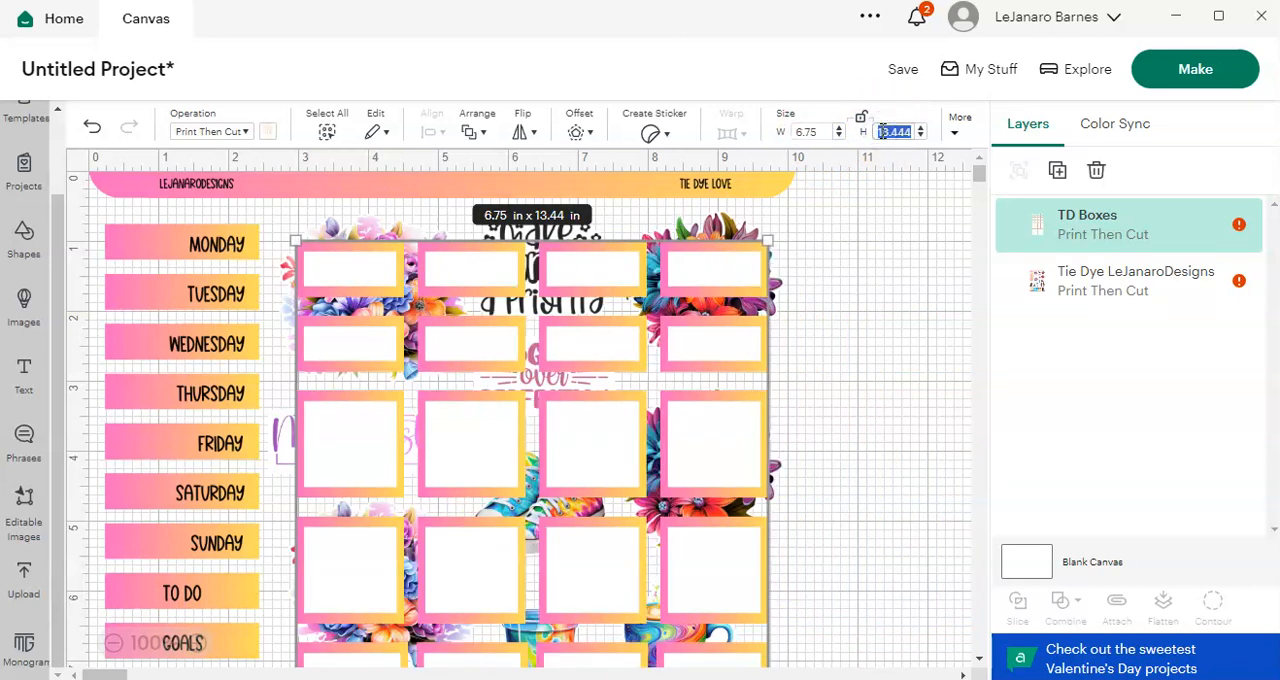
key(Return)
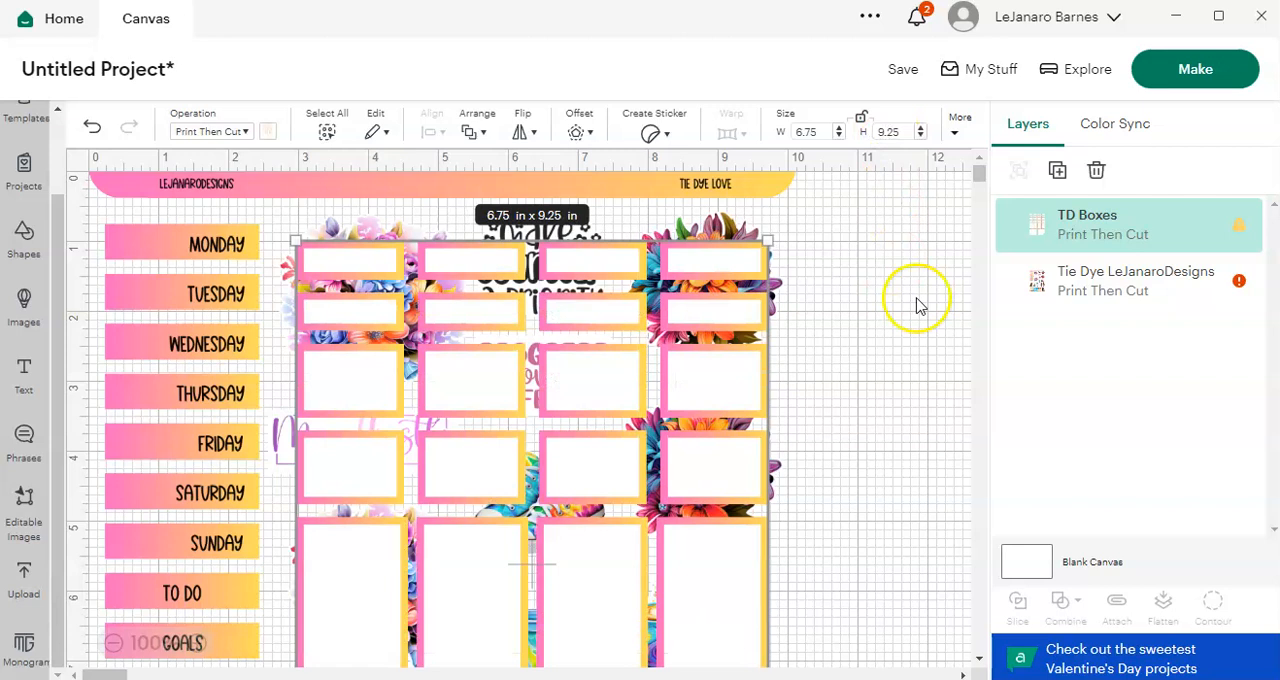
drag(497, 373, 635, 445)
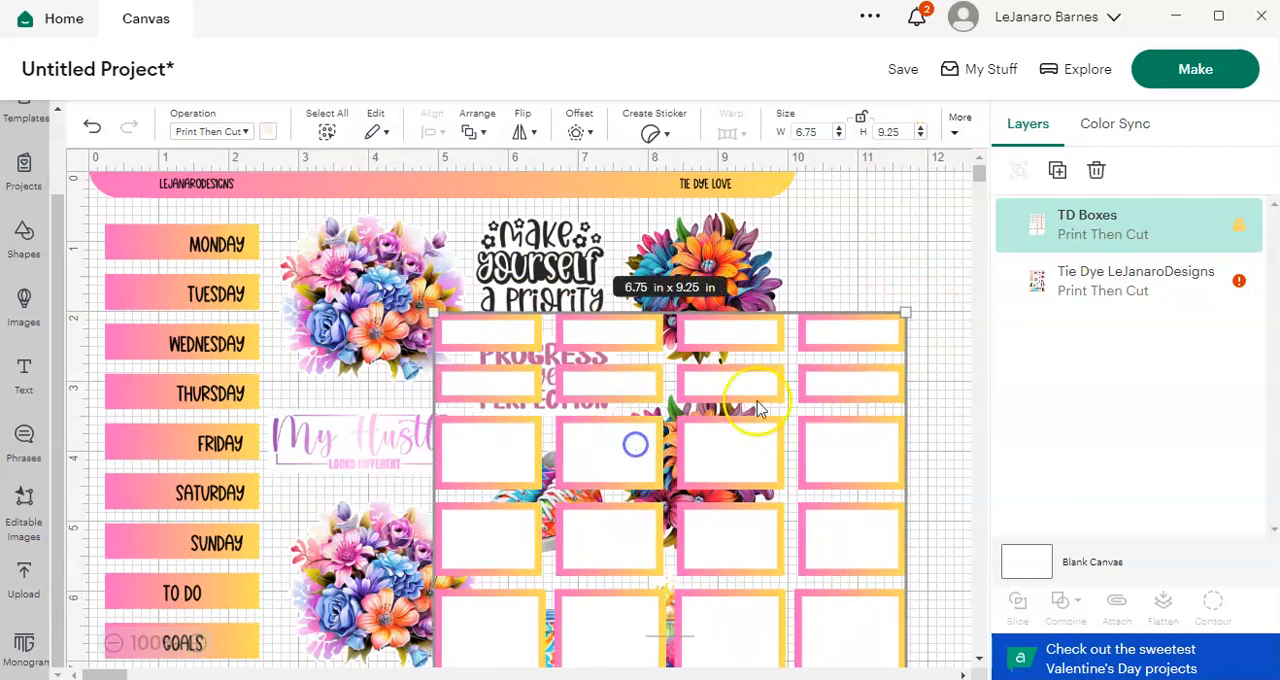
Step: Resize Tie Dye LeJanaroDesigns to 6.75 in wide by 9.25 in high, and place TD Boxes beside it without overlap
click(1110, 291)
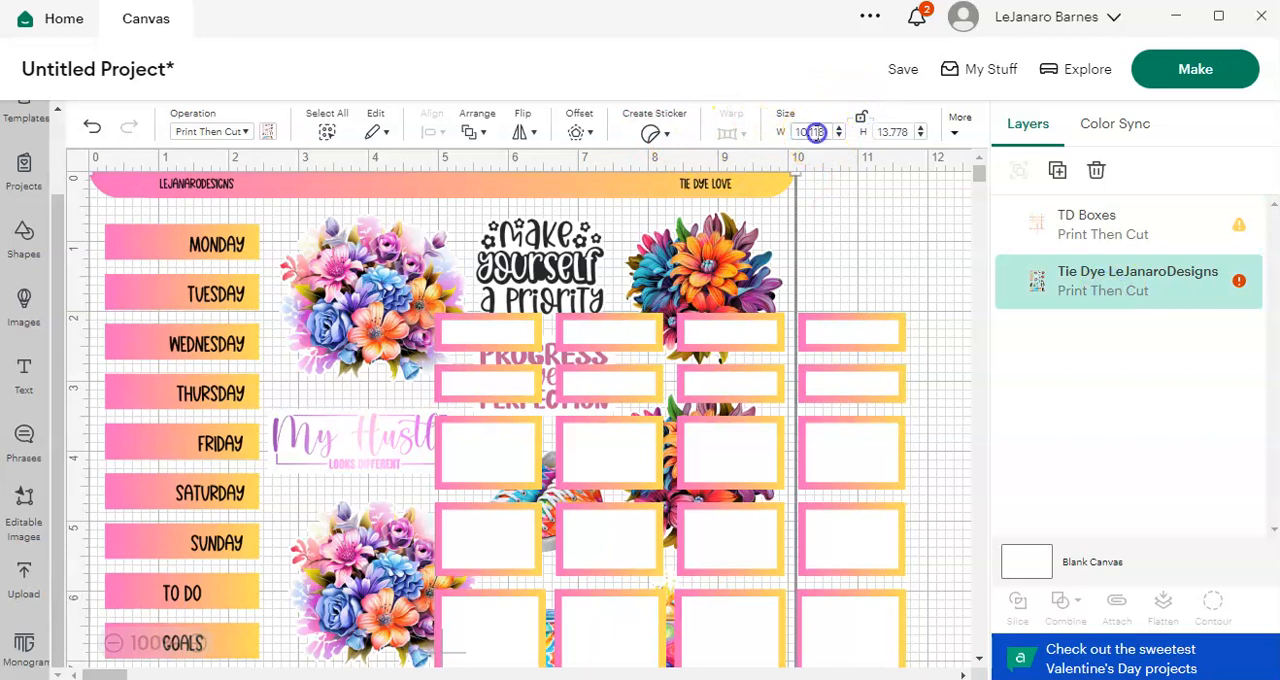
click(817, 133)
text(6.75)
click(895, 129)
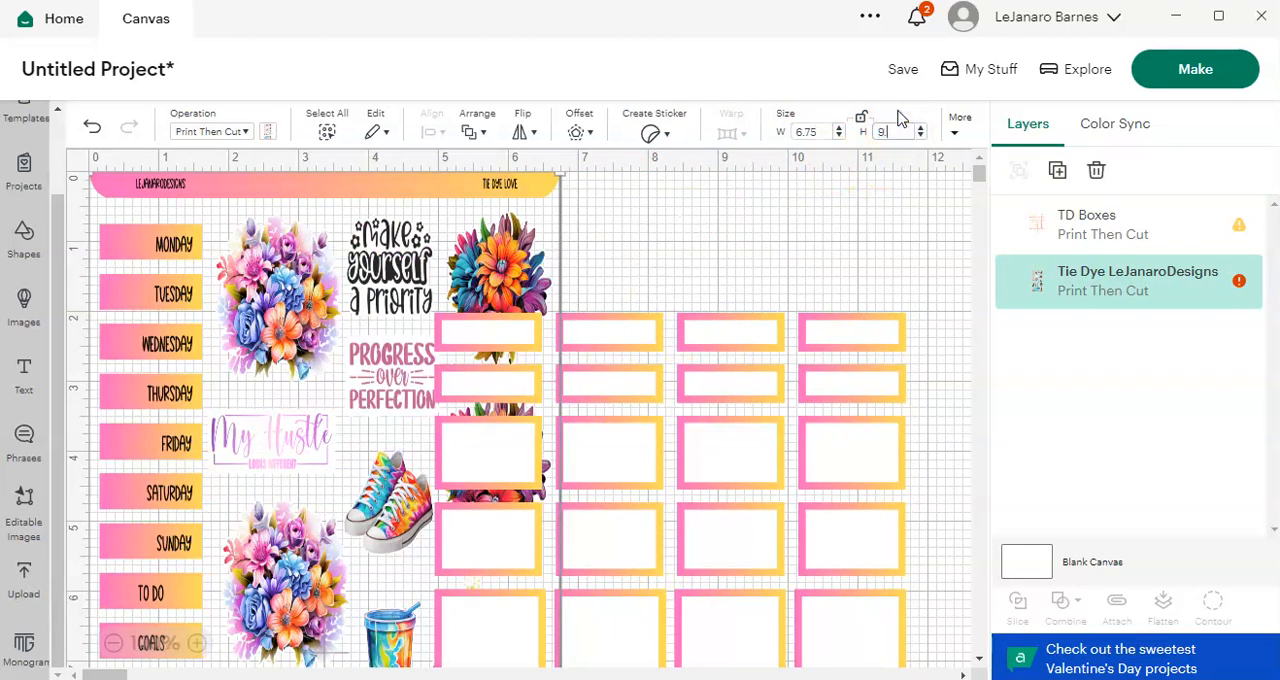
text(9.25)
key(Return)
drag(680, 437, 836, 332)
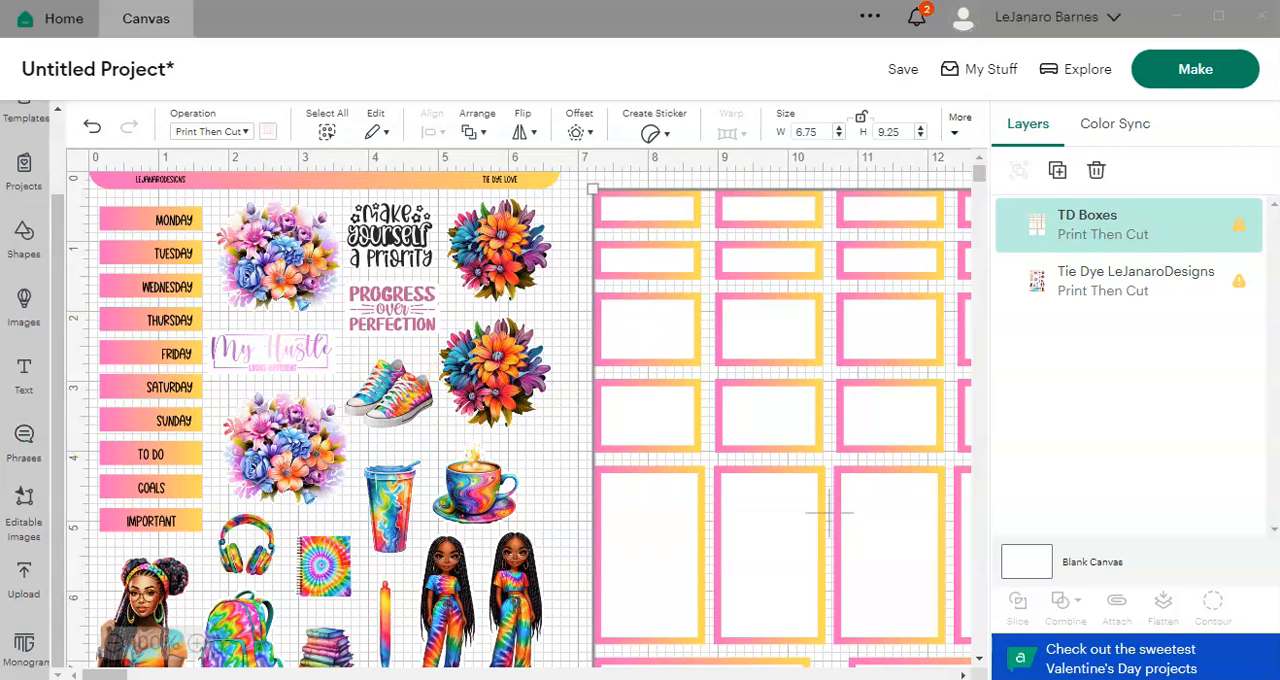
Step: Open the Printable Stickers Instructions PDF from the zip folder, check the Cricut resizing guidance, and return to the canvas
mouse_move(412, 678)
click(410, 635)
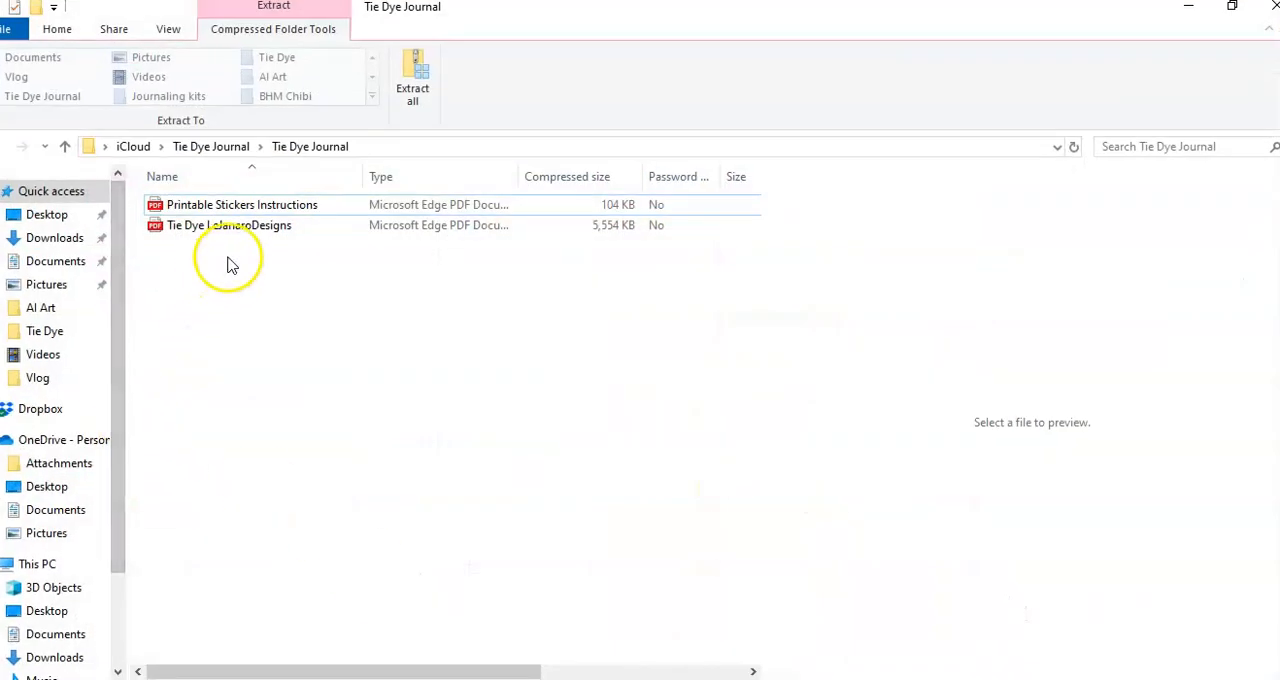
click(230, 207)
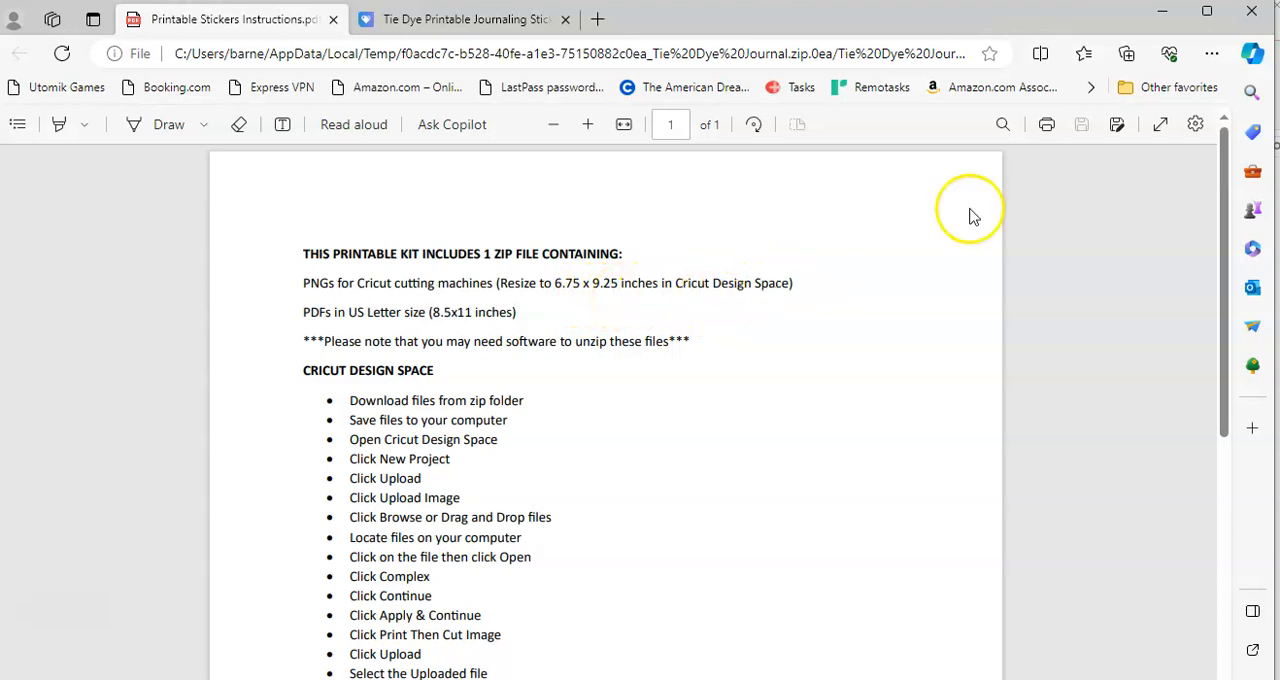
click(1163, 22)
click(1189, 17)
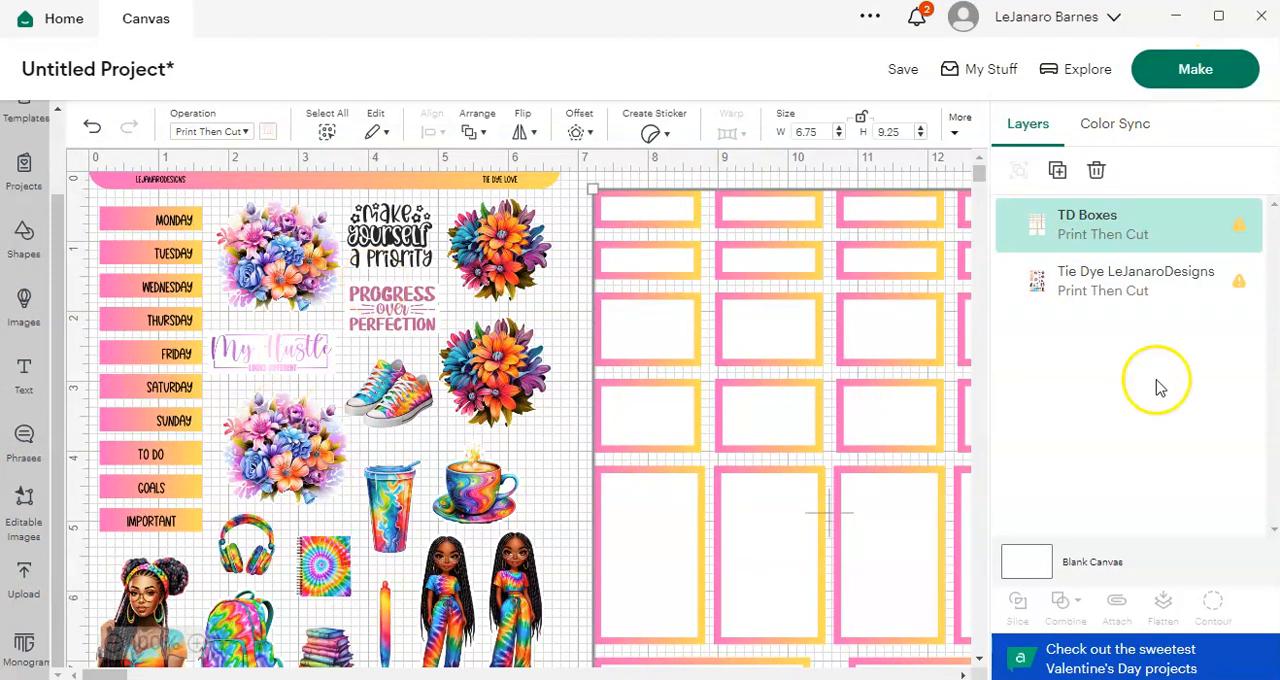
Step: Prepare the project's mats for making, review the sticker sheet's layout on its mat, and continue to the printing stage
click(1190, 72)
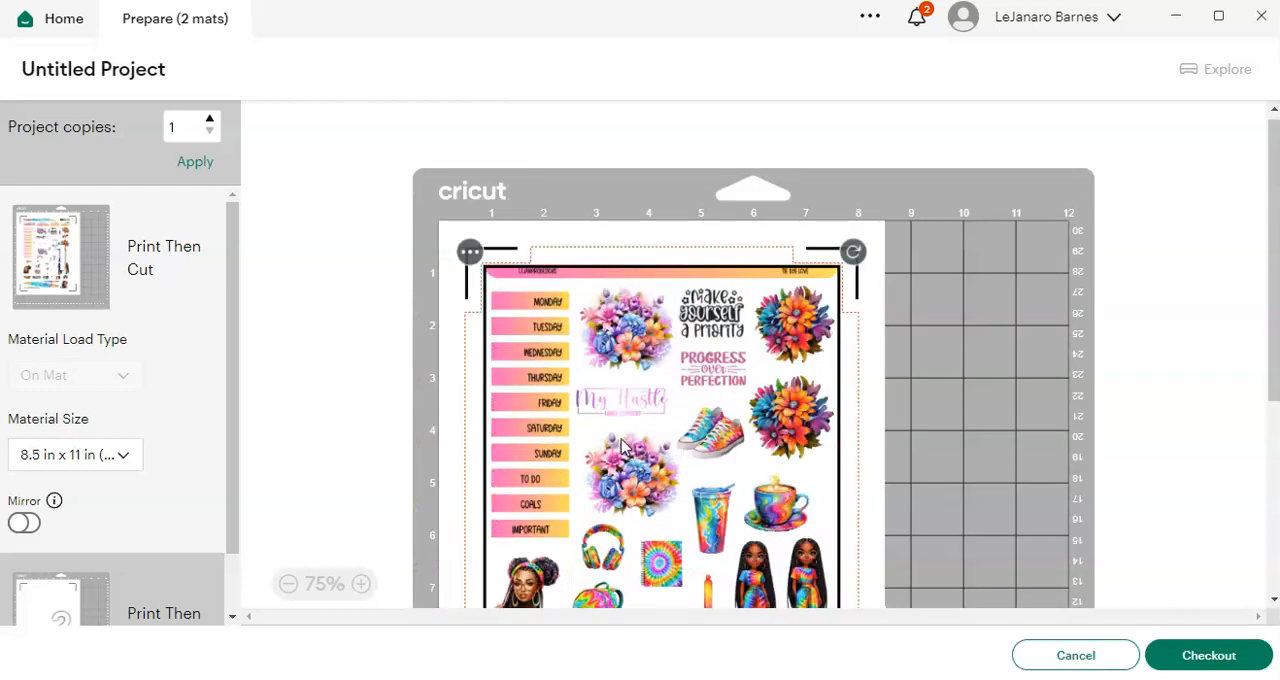
click(723, 402)
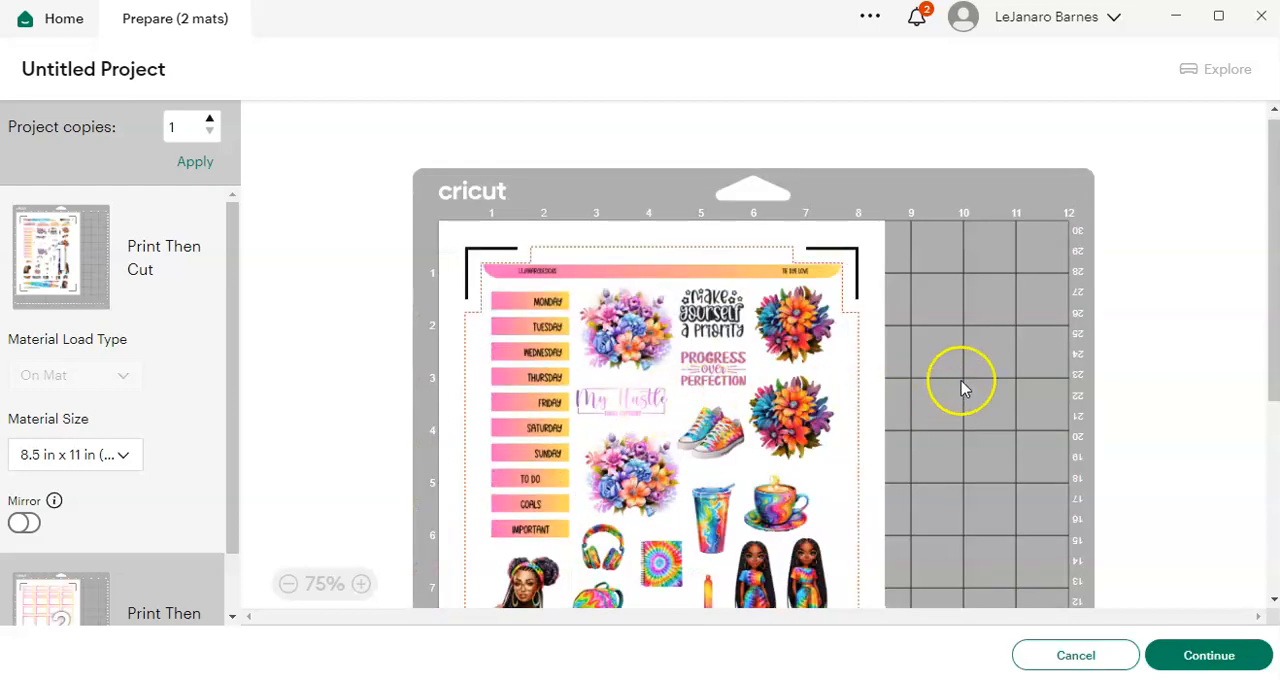
scroll(1100, 438, down, 1)
scroll(1046, 430, down, 6)
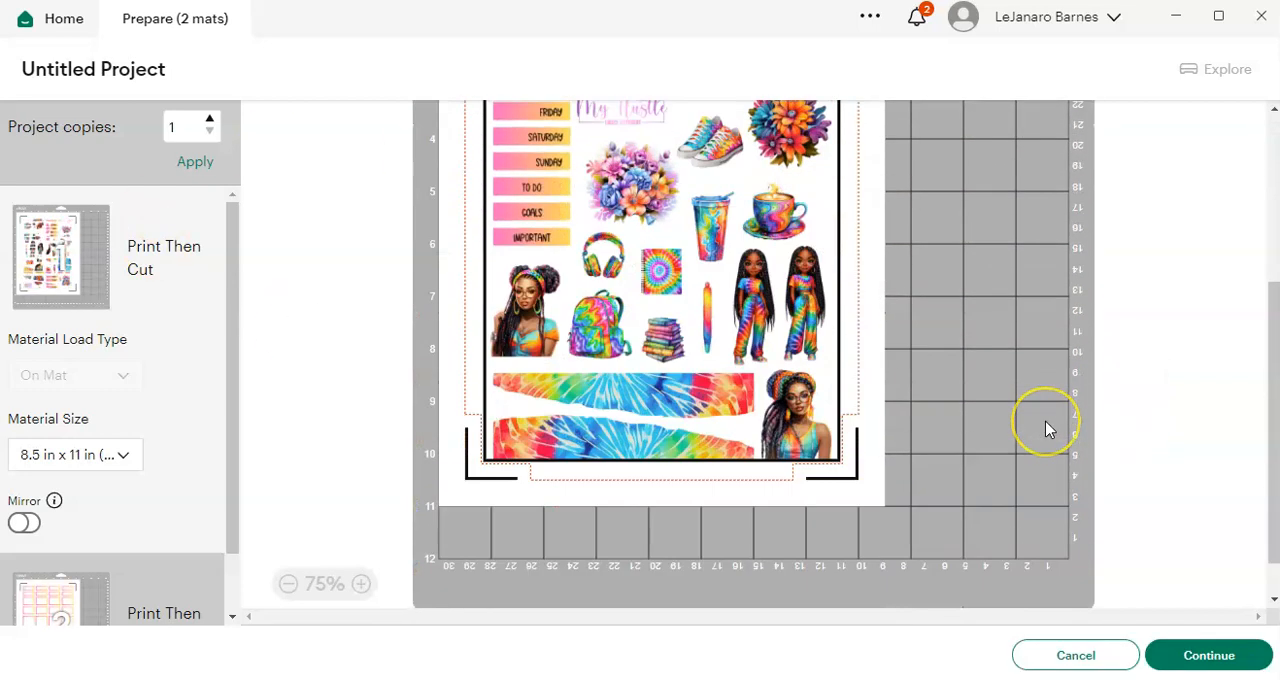
scroll(1047, 430, up, 7)
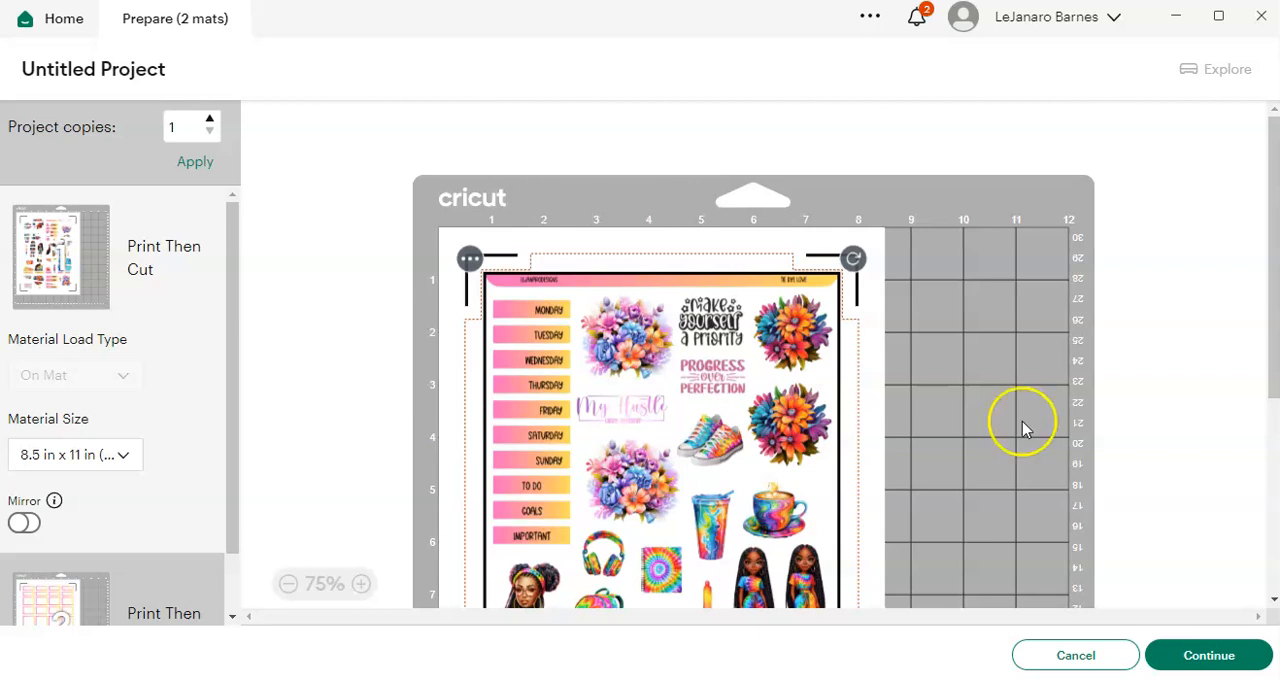
click(1200, 657)
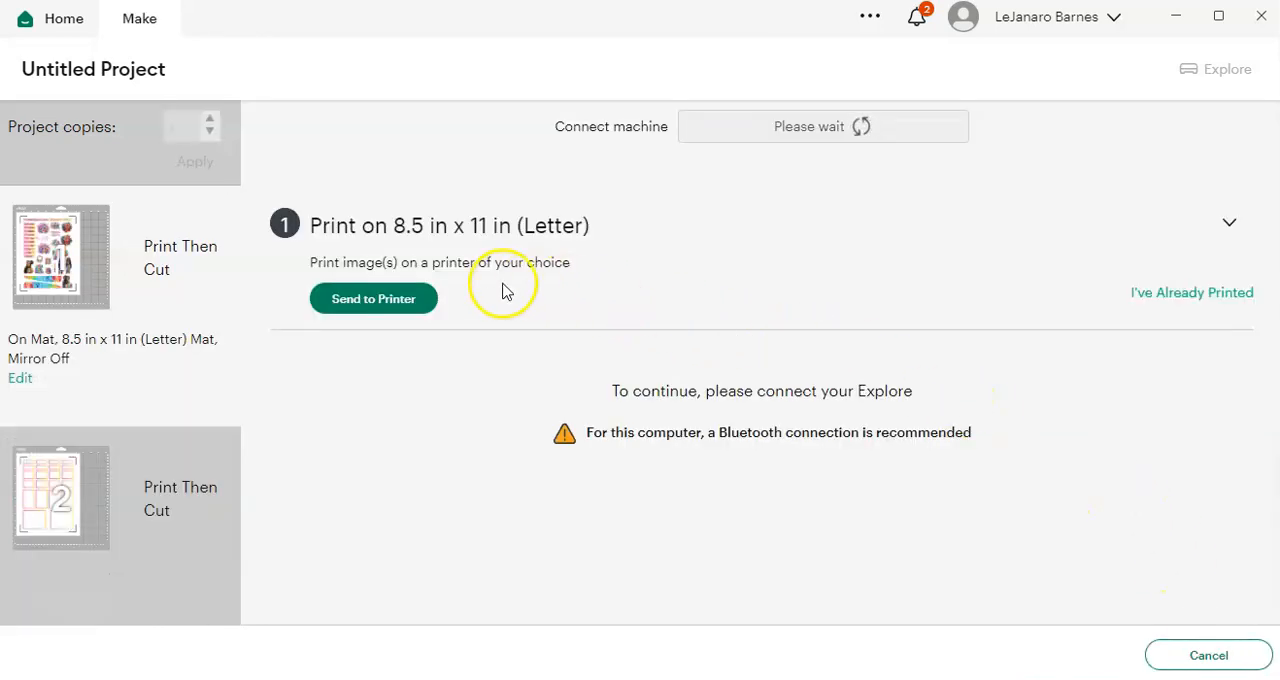
Step: Open the print setup for the first mat, turn off Add Bleed, and turn on Use System Dialog
click(362, 312)
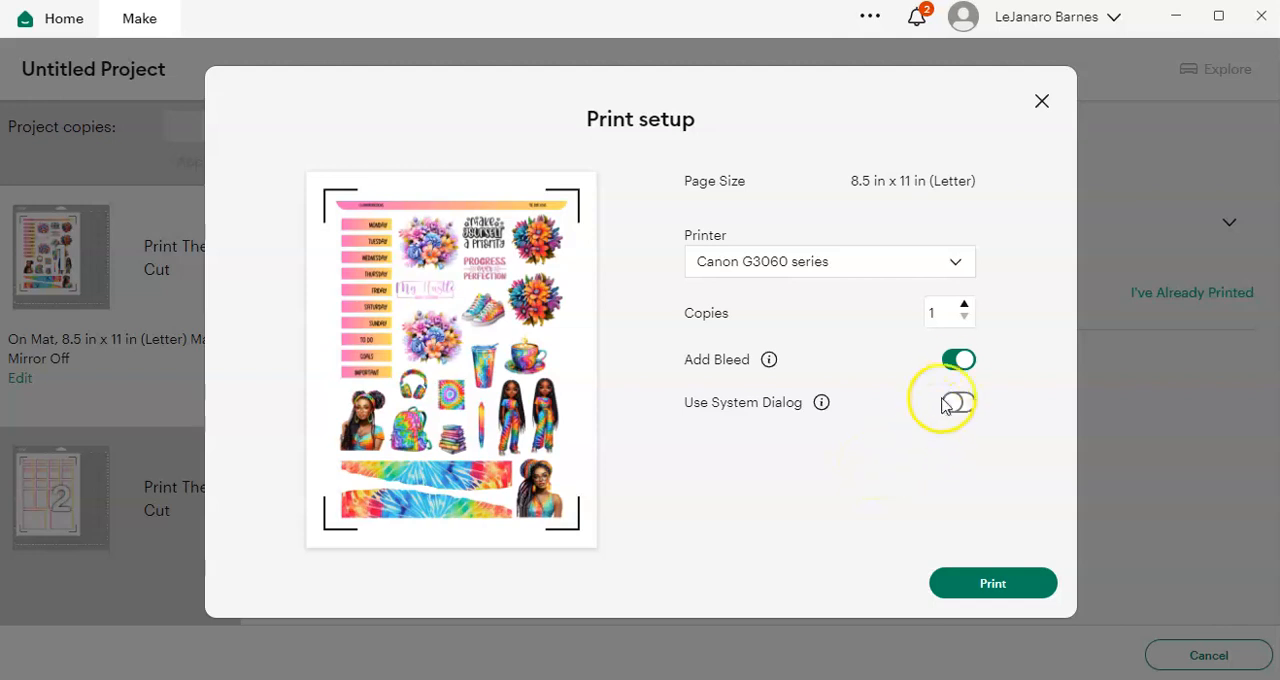
click(960, 360)
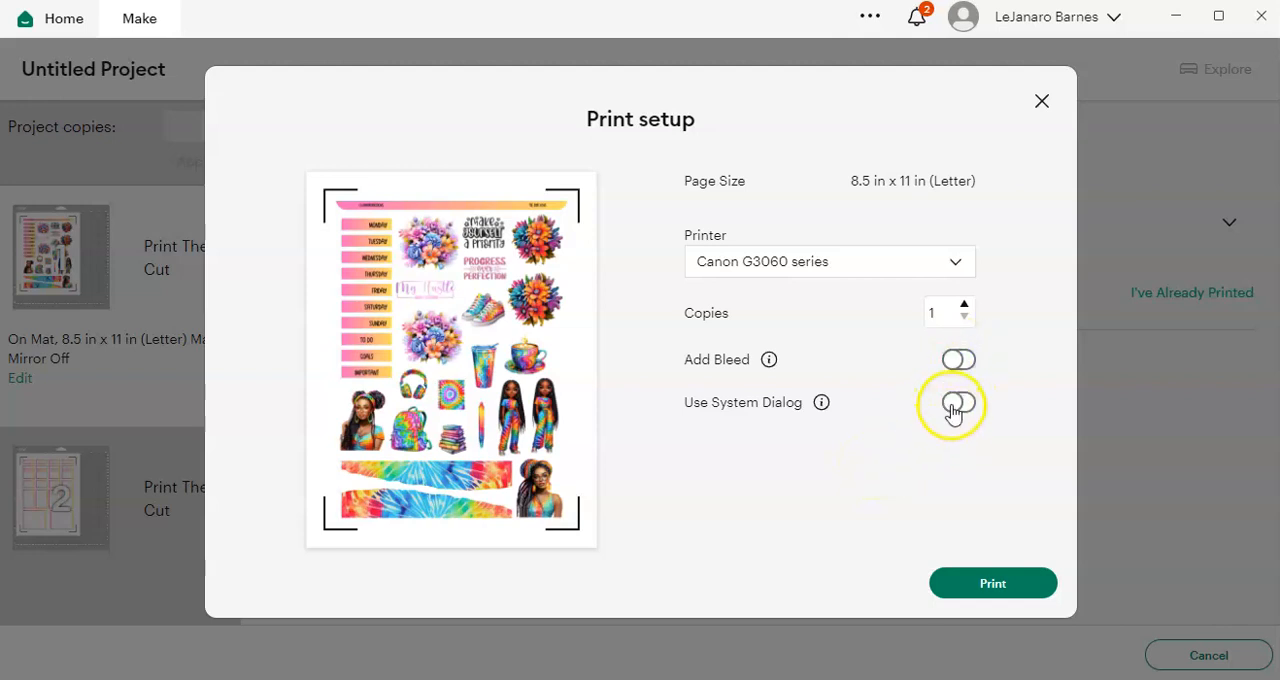
click(954, 404)
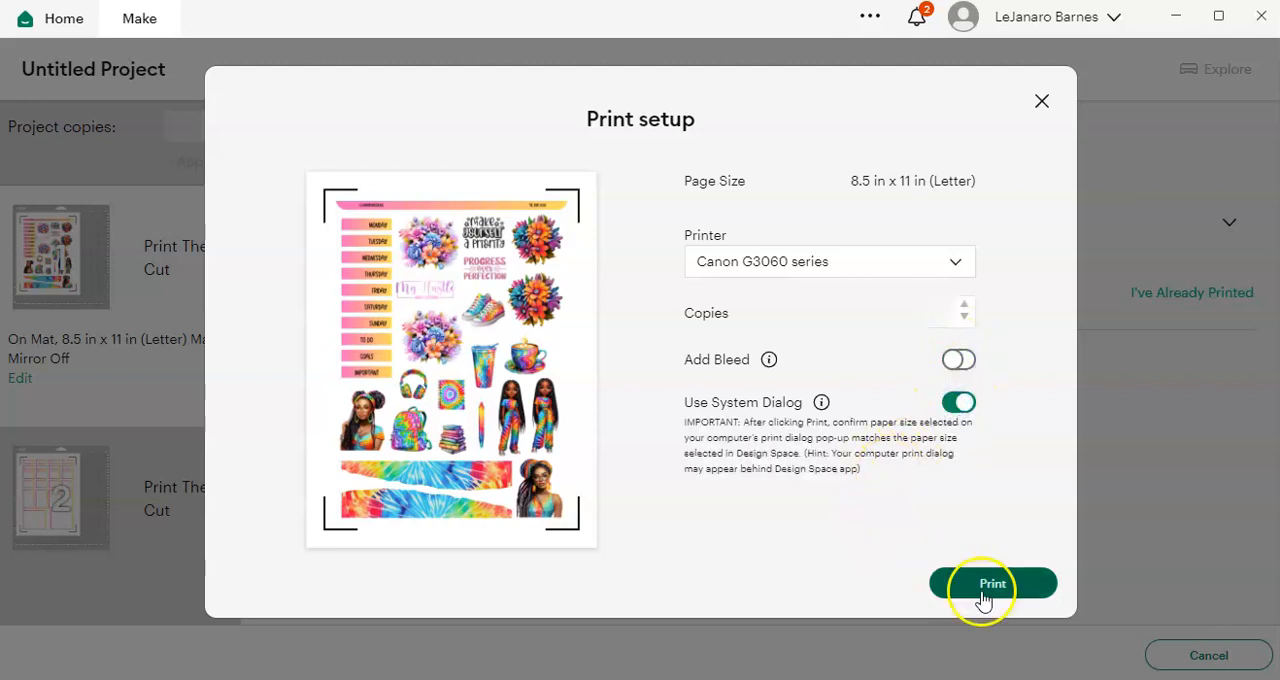
Step: Set the Canon G3060 series media type to Matte Photo Paper in its printing preferences, and print the first mat's sticker sheet
click(983, 590)
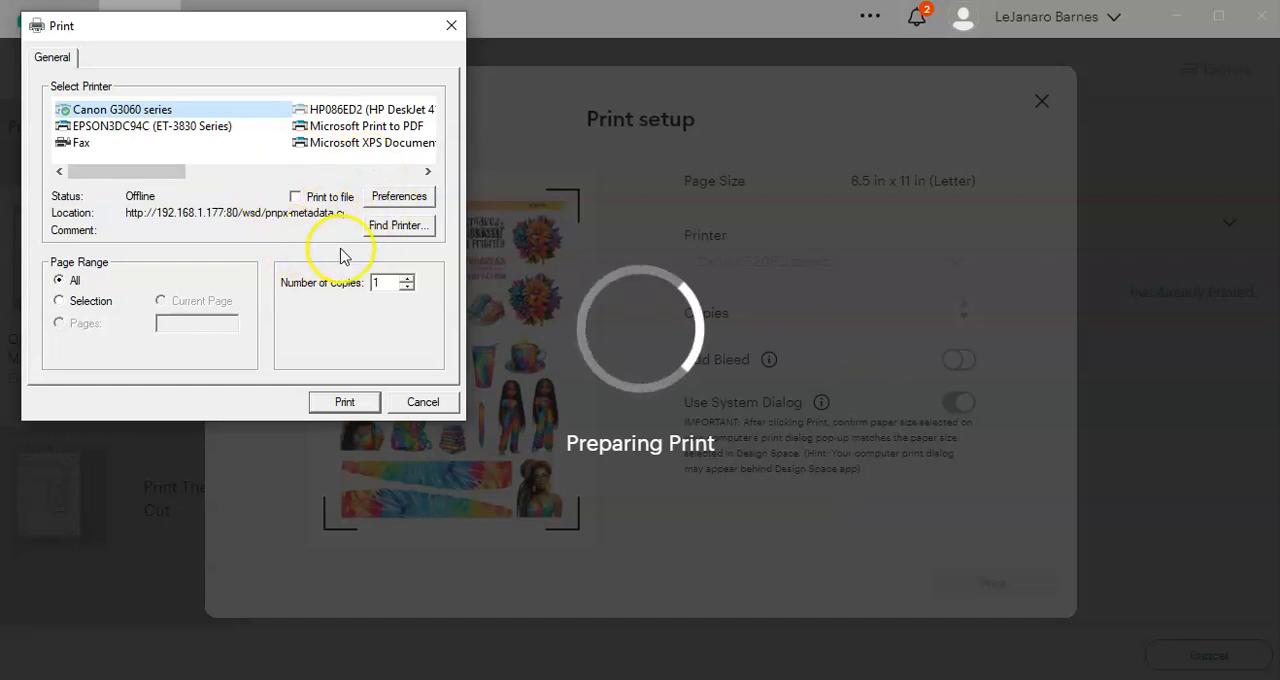
click(400, 197)
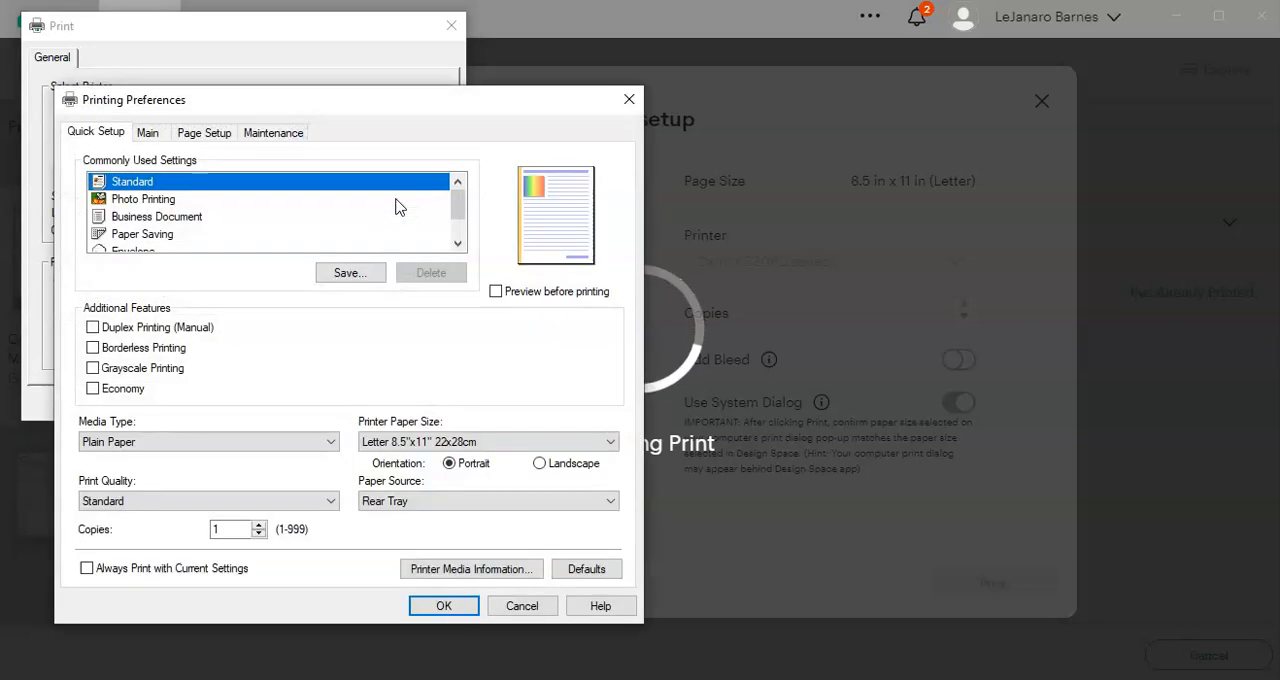
click(147, 132)
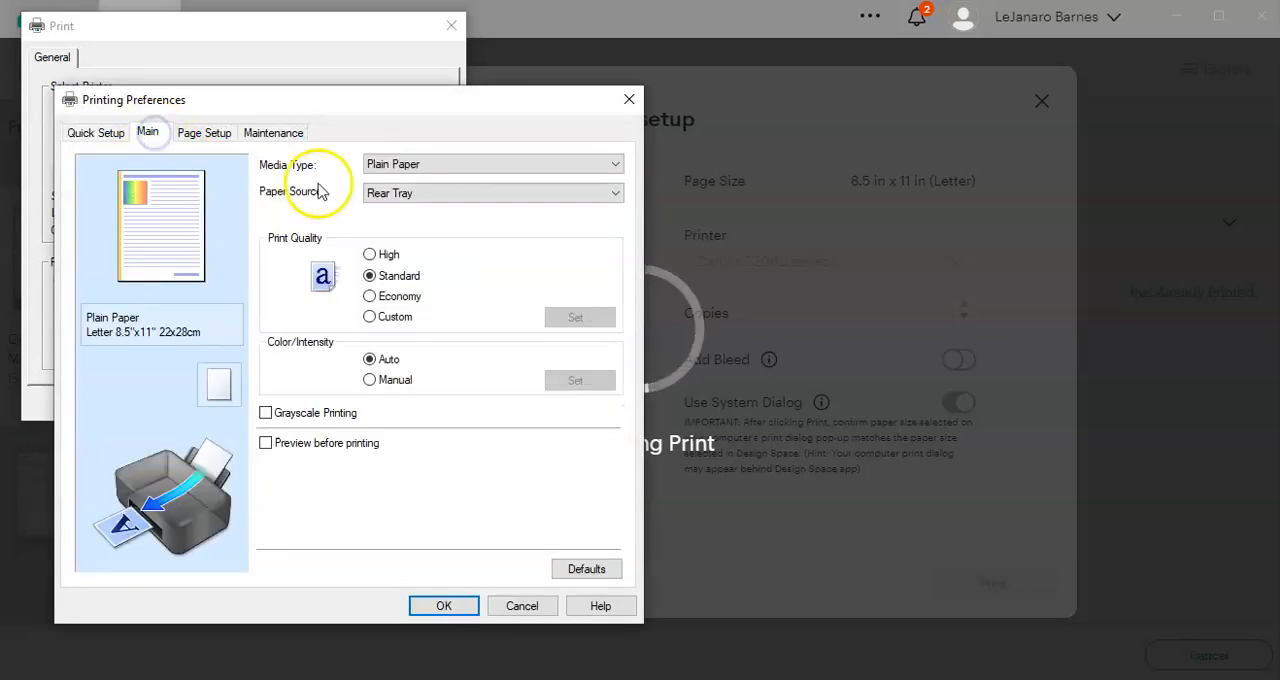
click(433, 168)
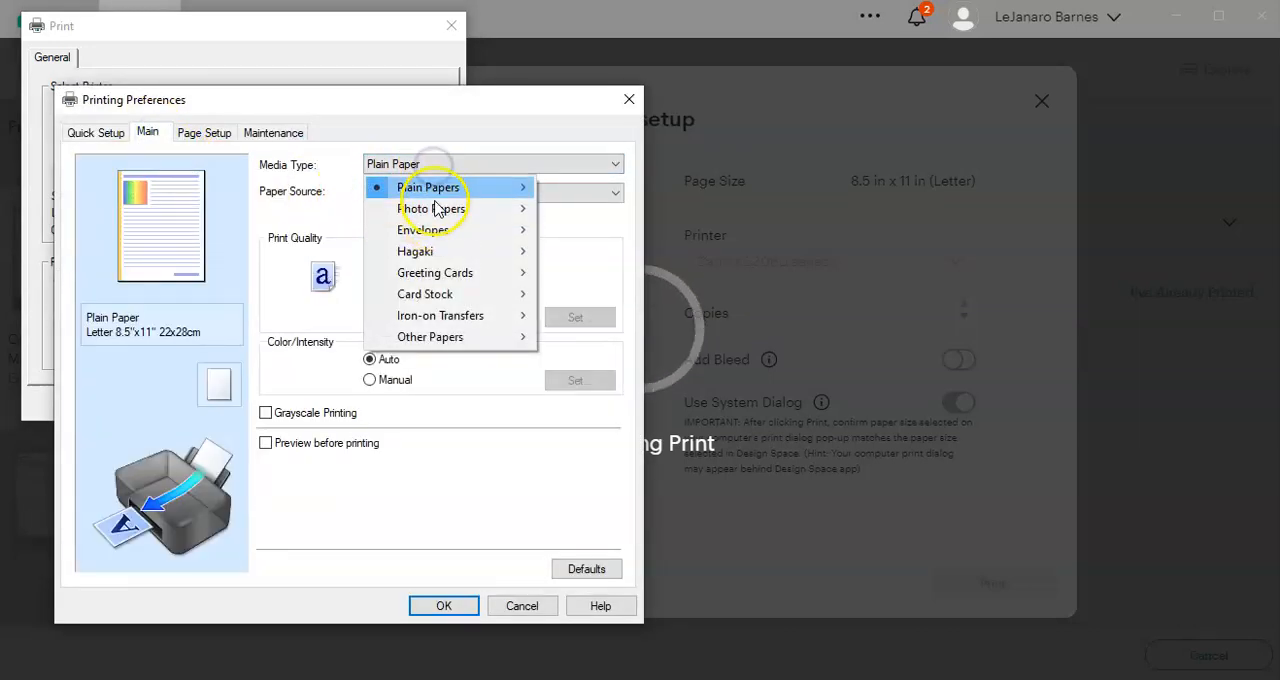
mouse_move(457, 207)
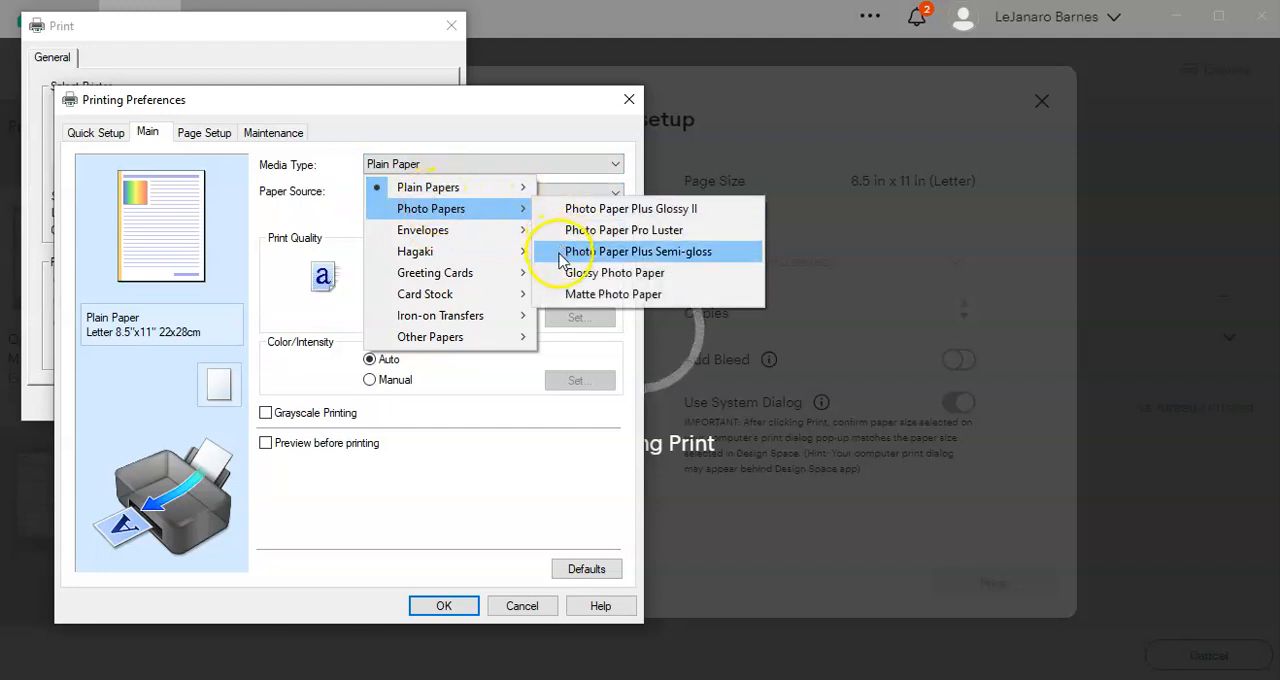
click(570, 295)
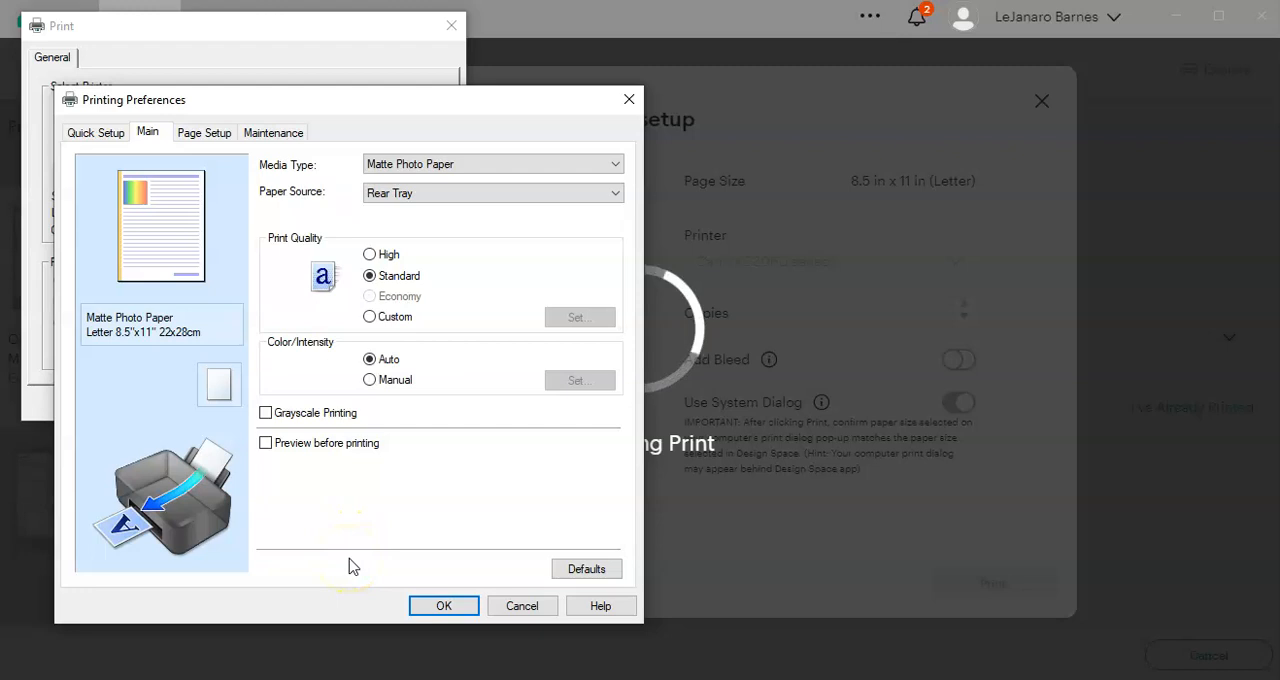
click(425, 605)
click(340, 408)
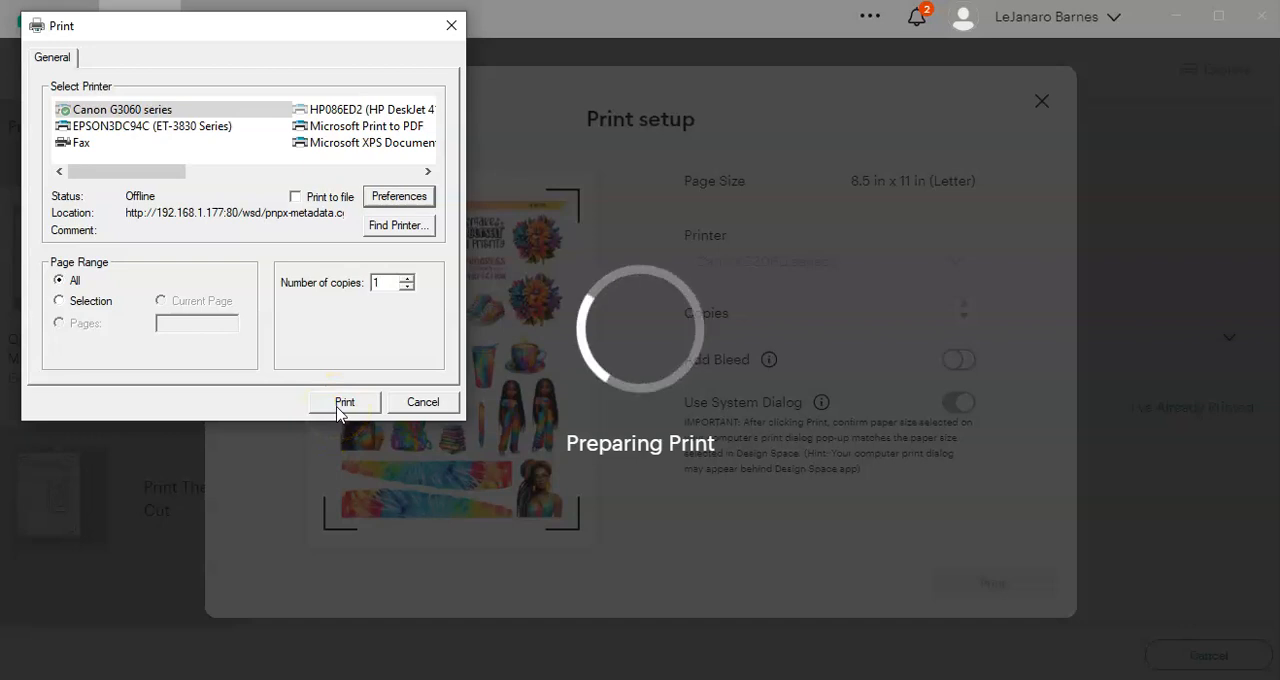
click(343, 404)
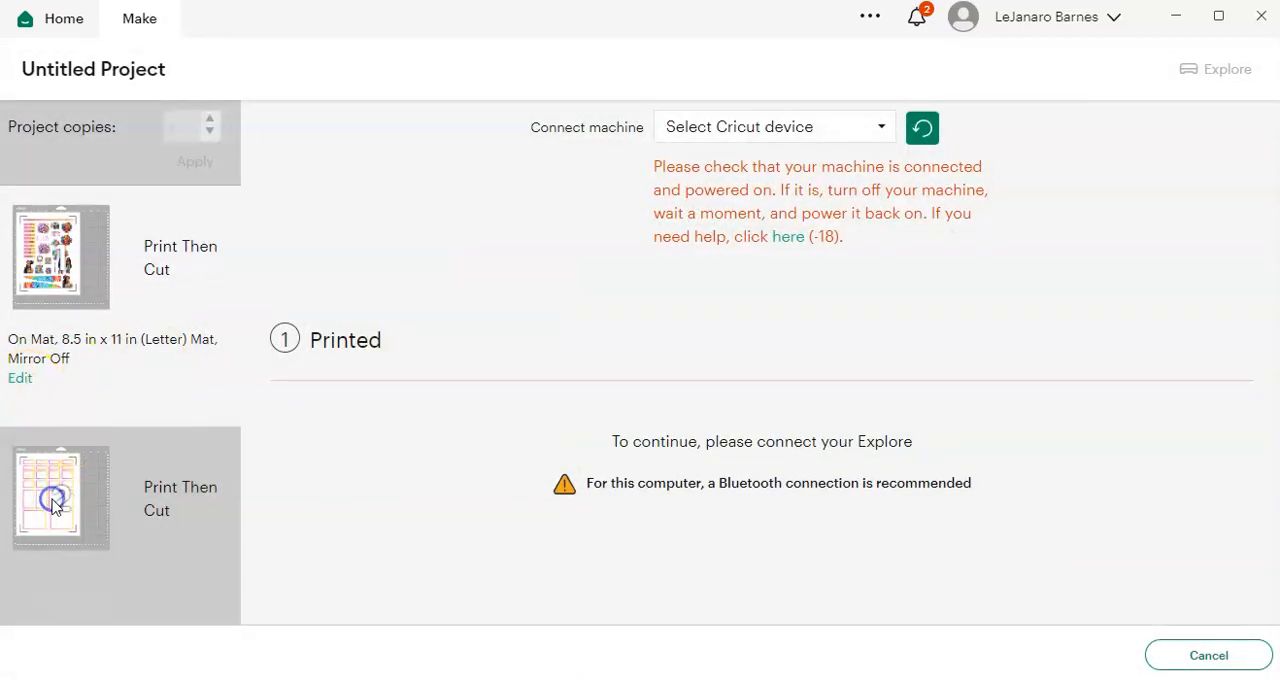
Step: Open the print setup for the second mat's box stickers, review its options, and close it without printing
click(53, 505)
click(348, 411)
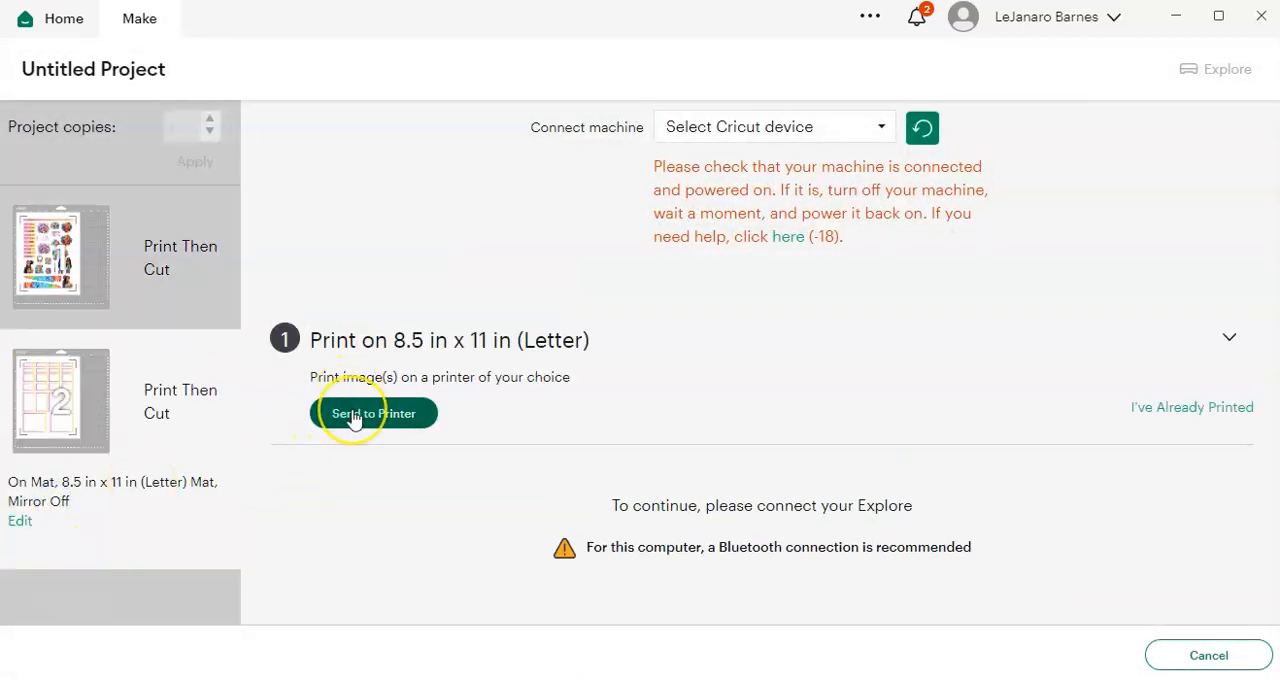
click(373, 413)
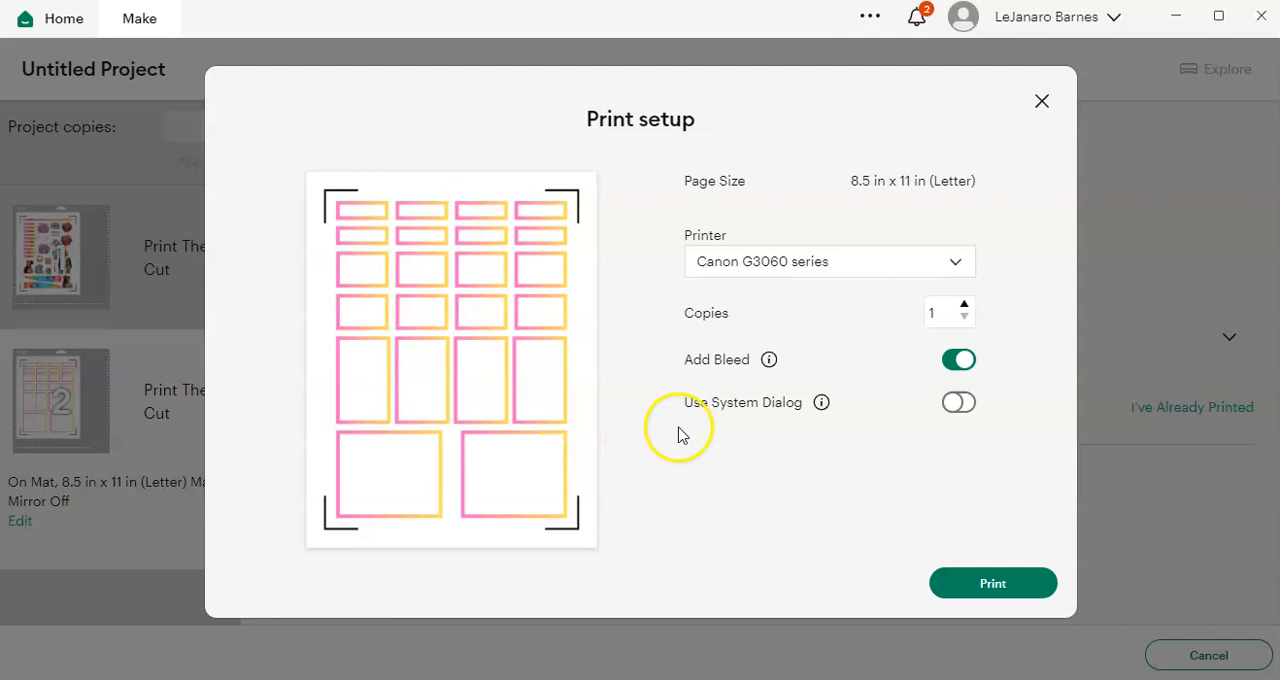
click(1041, 101)
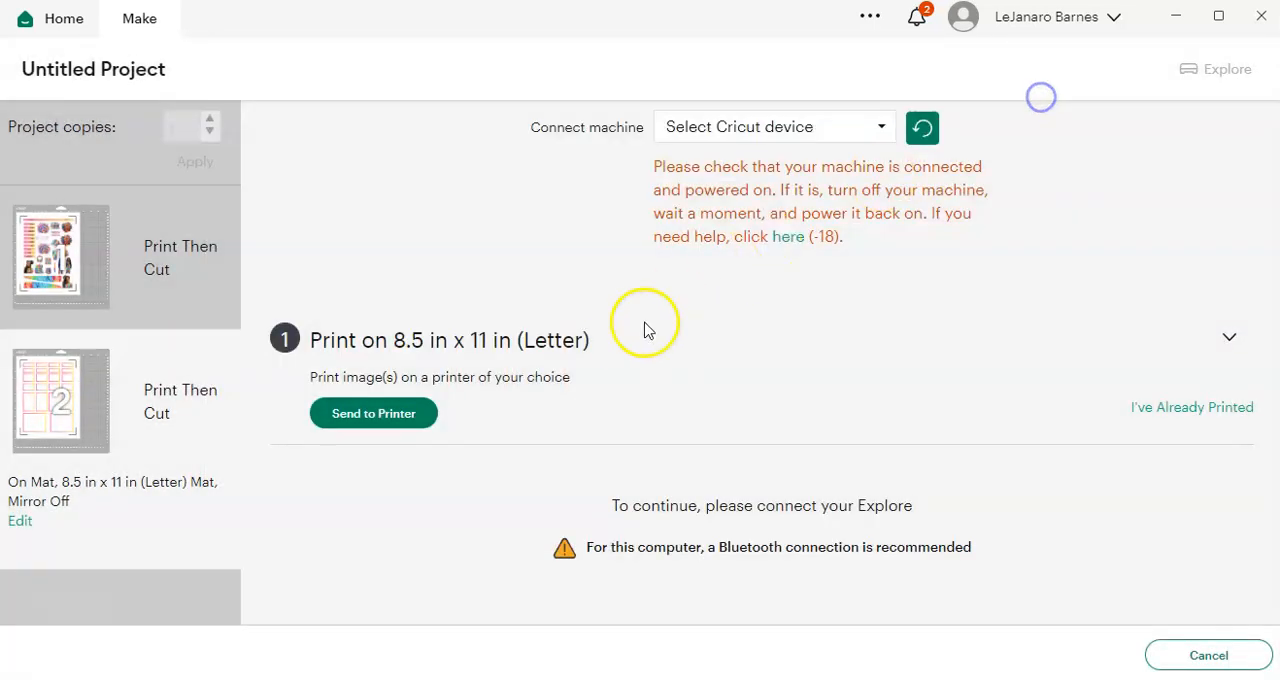
Step: Switch between the two mats to check their print status, and preview the layout of each sheet
click(72, 262)
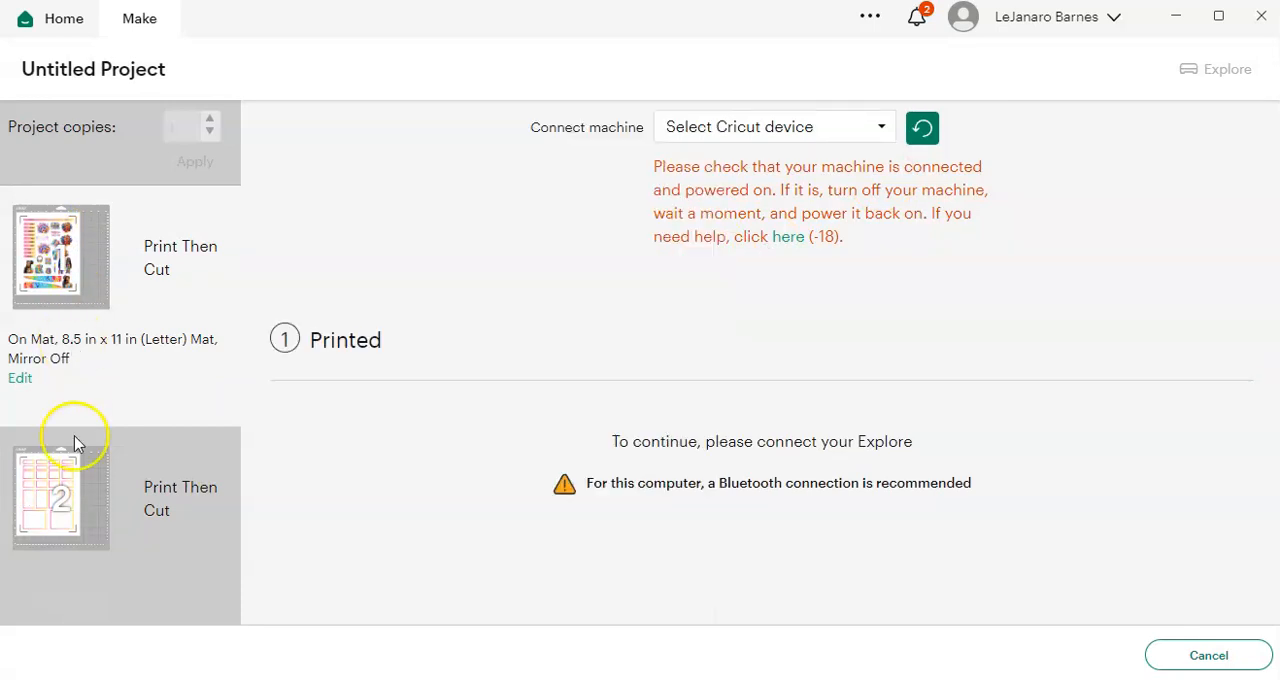
click(77, 507)
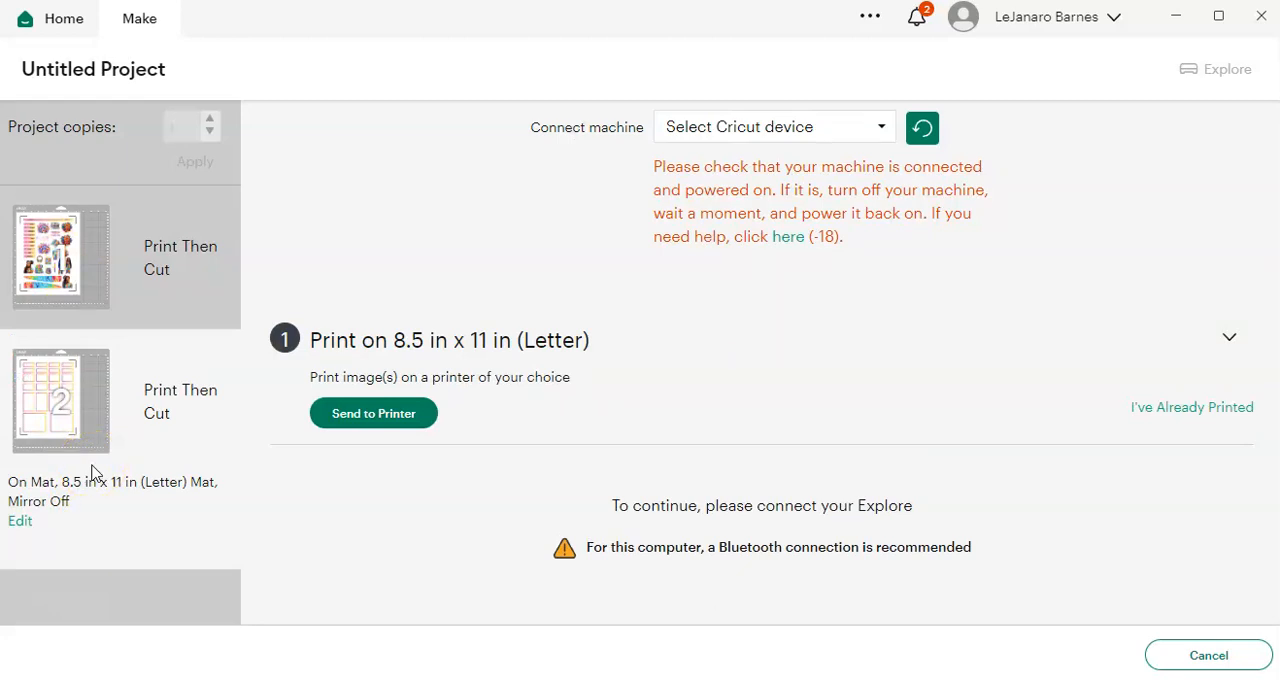
click(33, 262)
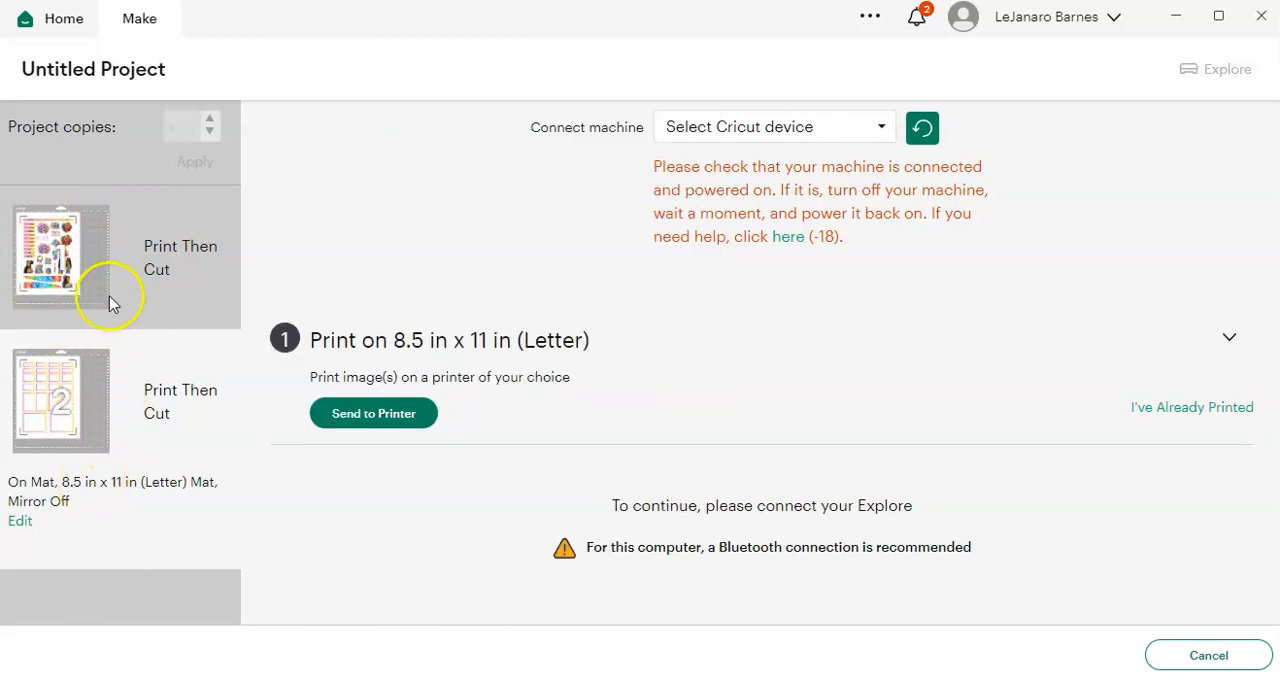
click(84, 247)
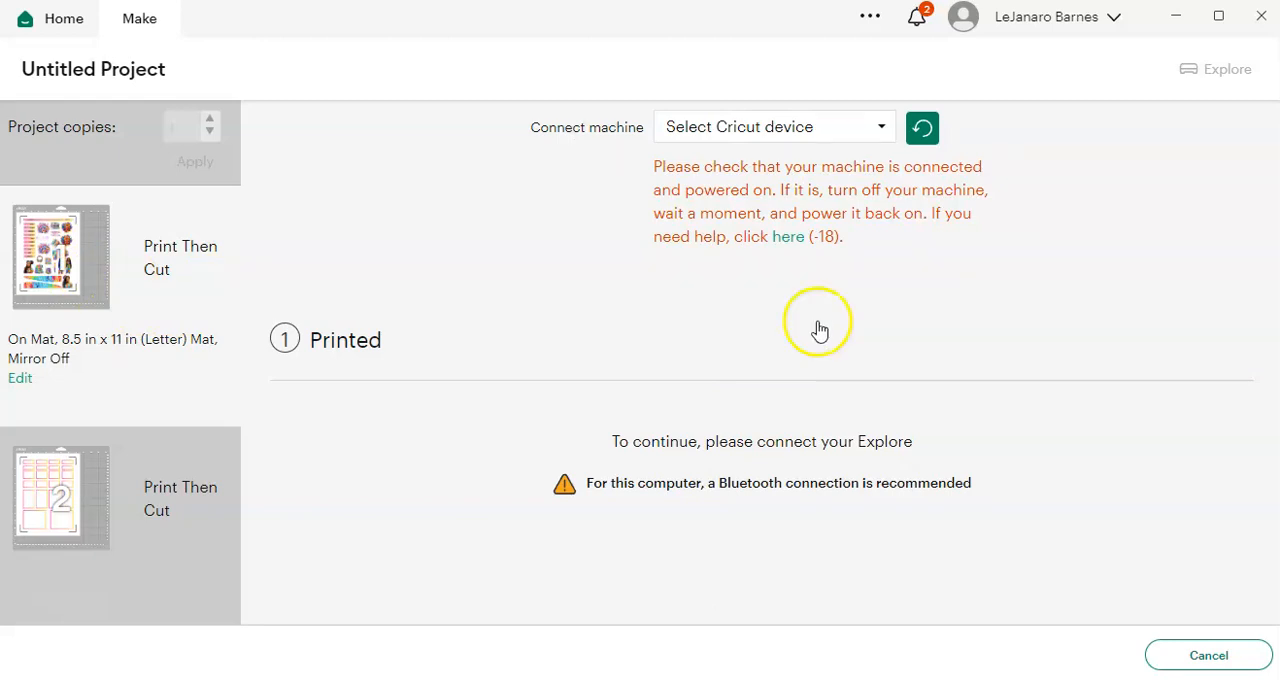
mouse_move(71, 532)
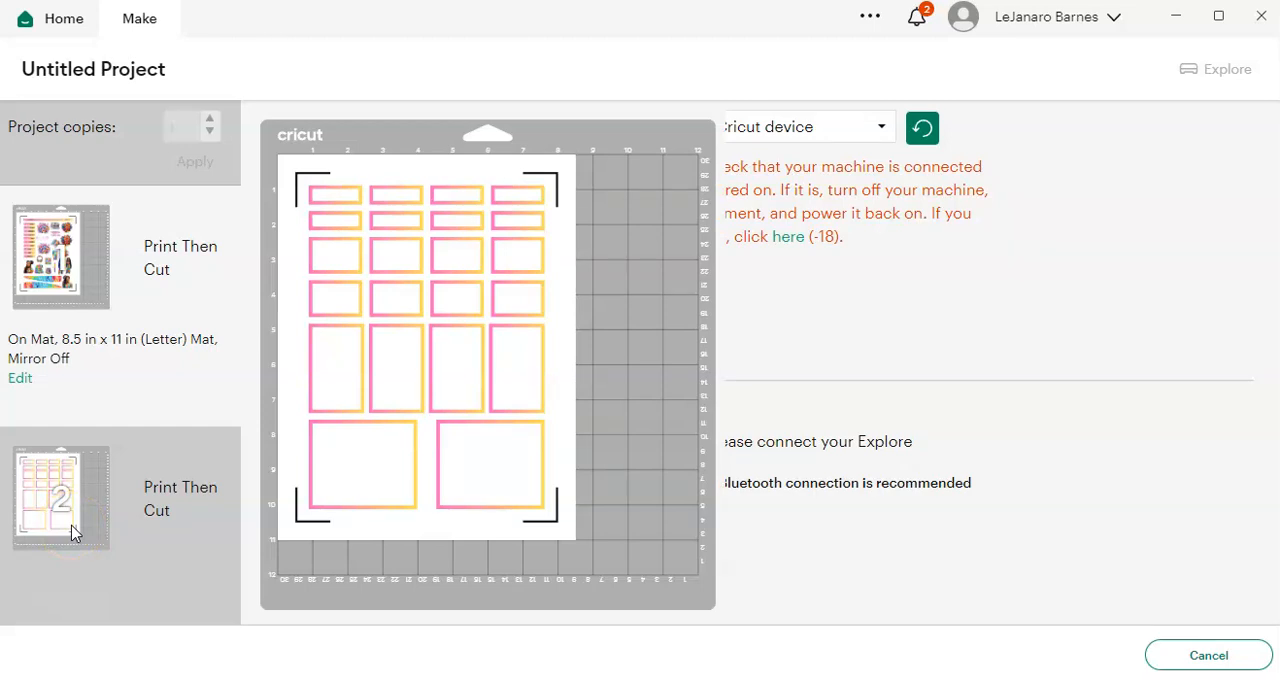
mouse_move(69, 284)
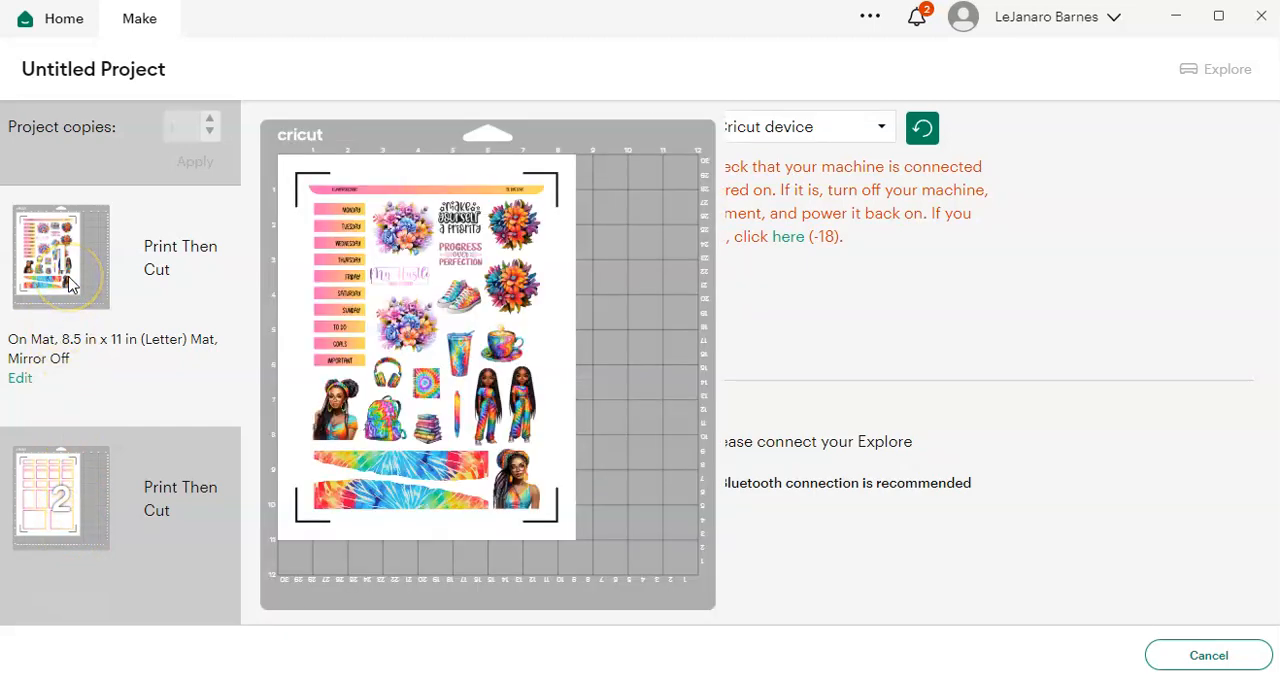